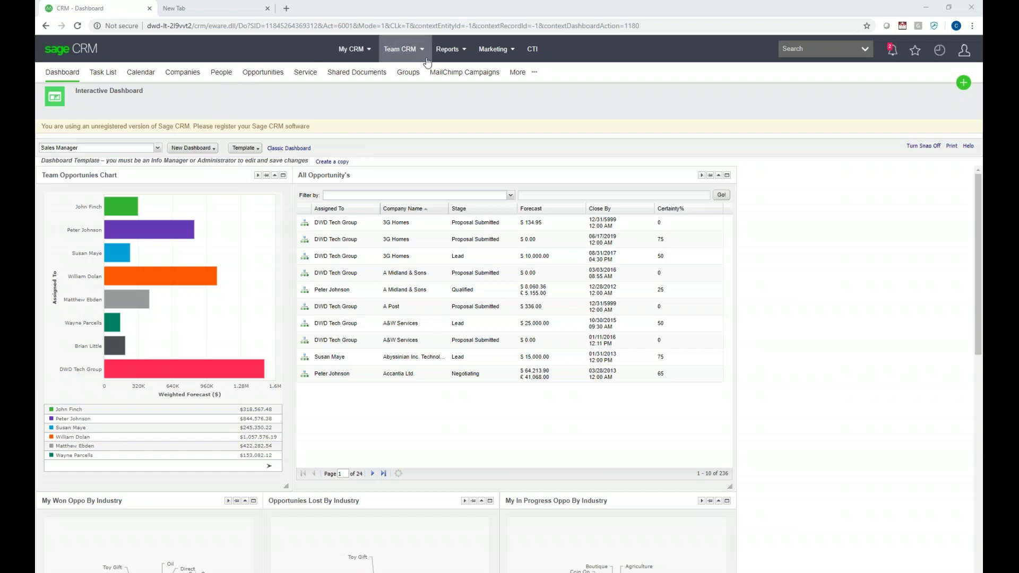
Open the Reports menu from the top navigation bar
click(450, 58)
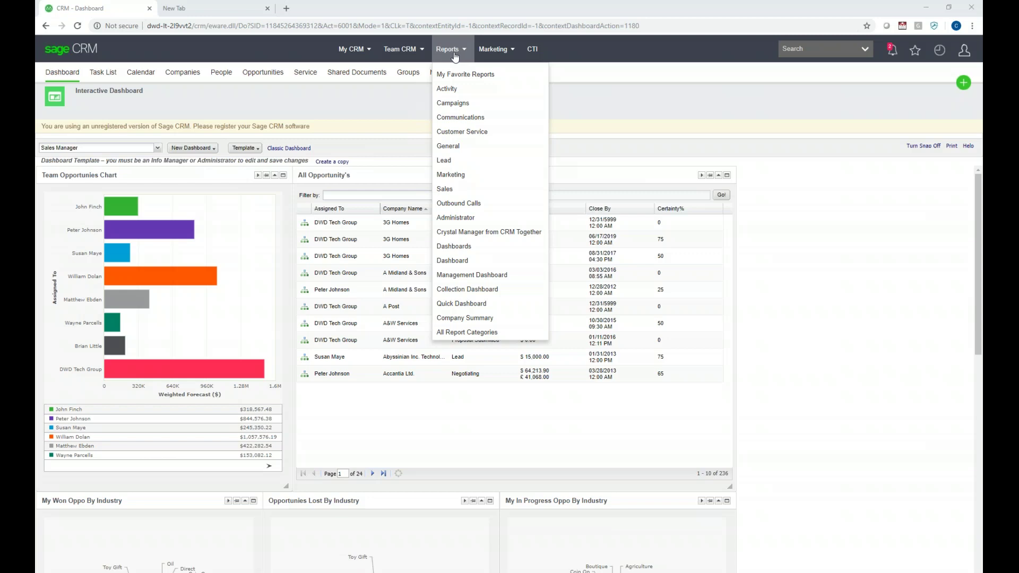
Start a new report in the General reports category
click(487, 151)
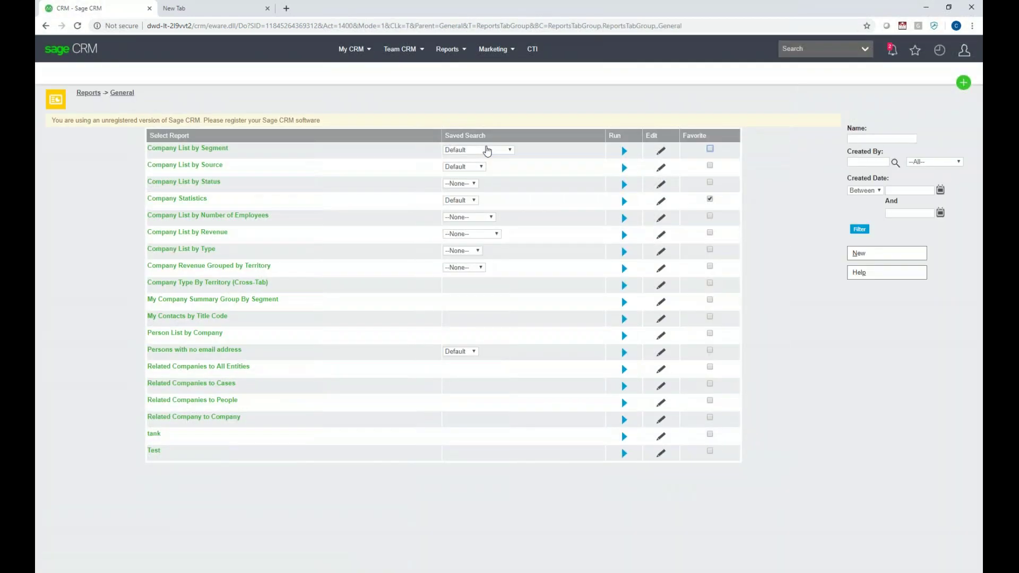
click(883, 259)
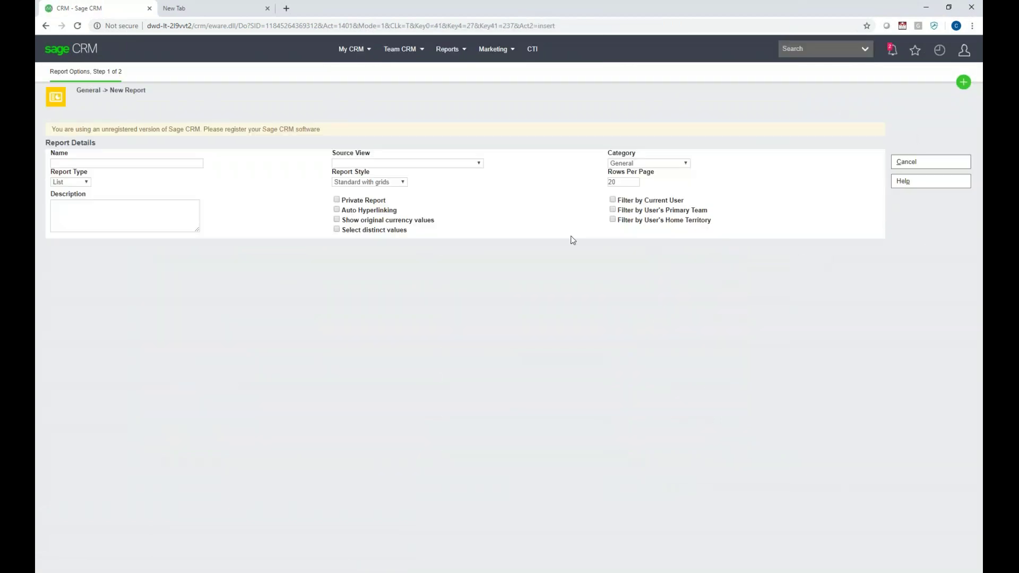
Name the new report 'Prospects In Ohio'
click(185, 163)
text(Pro)
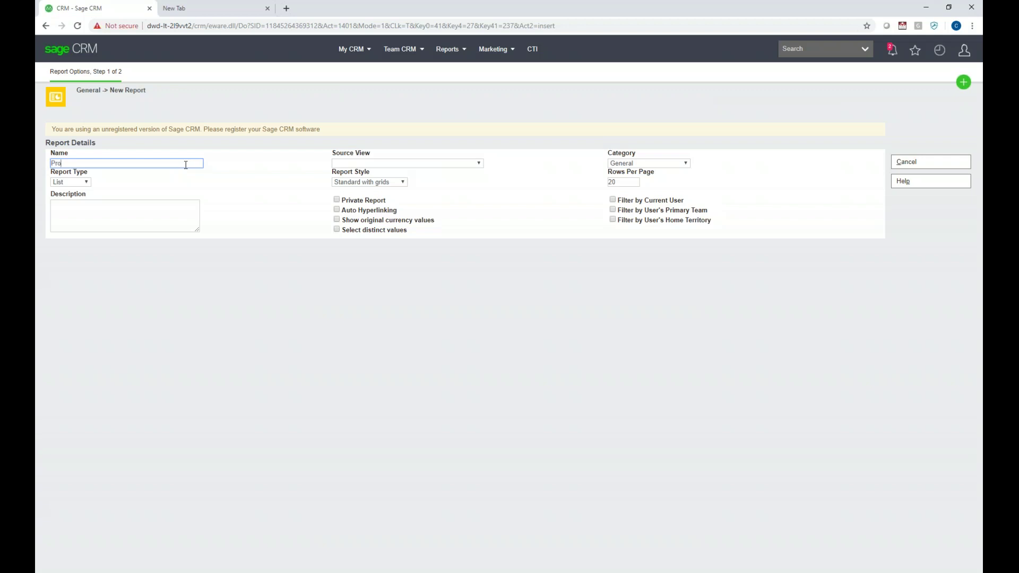
text(spects In Ohio)
key(Tab)
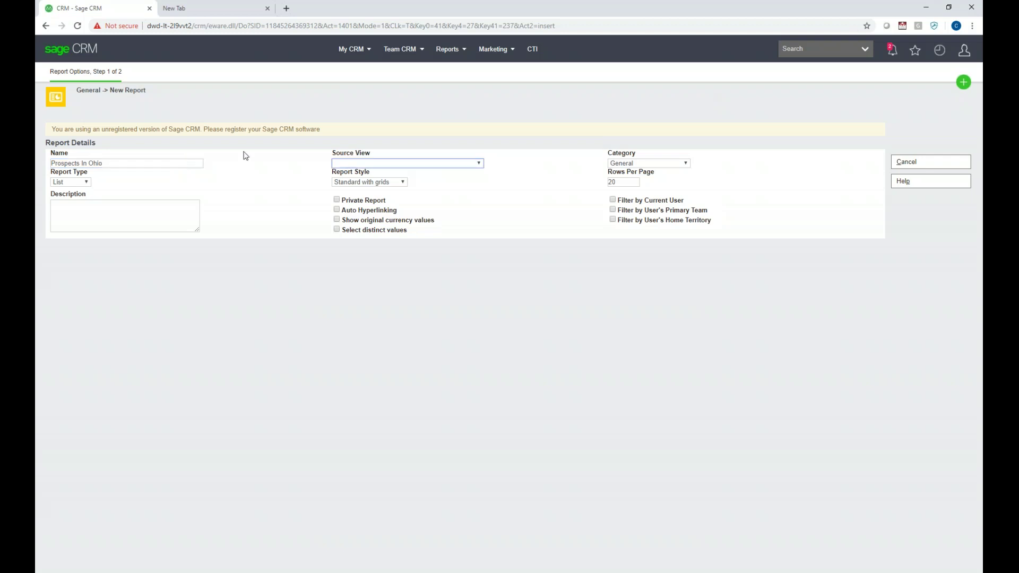
Choose Company Summary as the report's source view
click(482, 165)
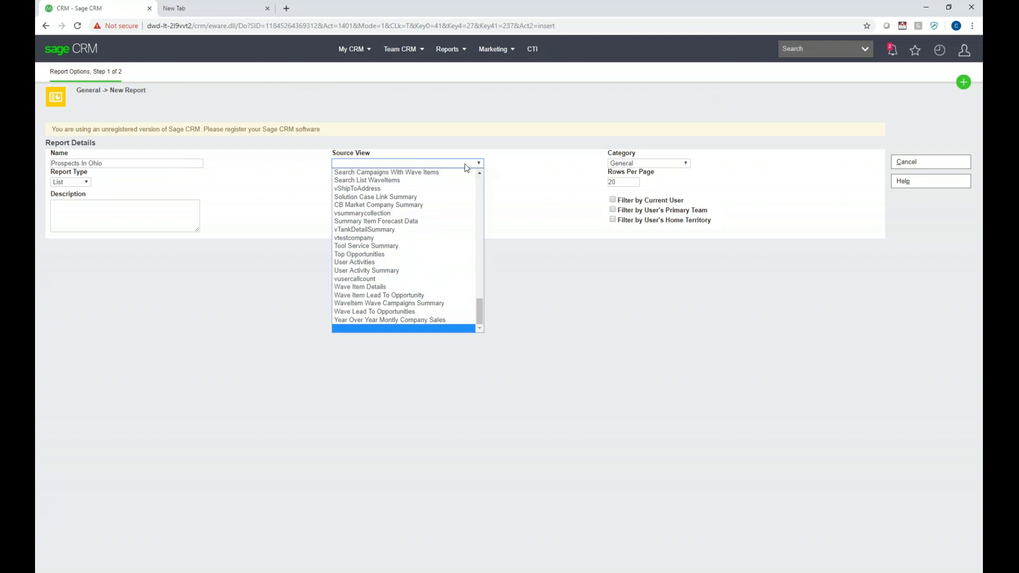
scroll(422, 273, up, 4)
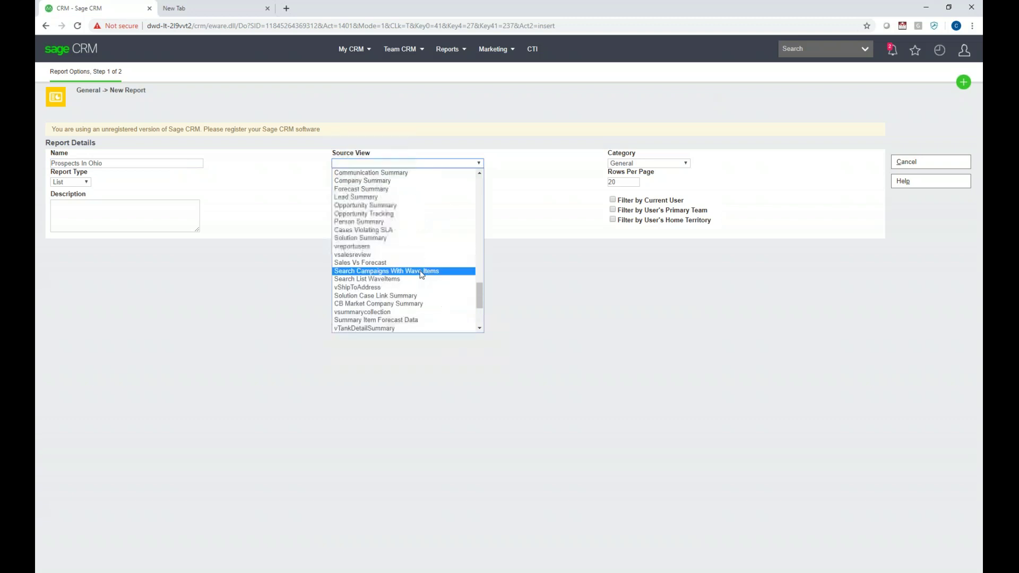
scroll(421, 274, up, 4)
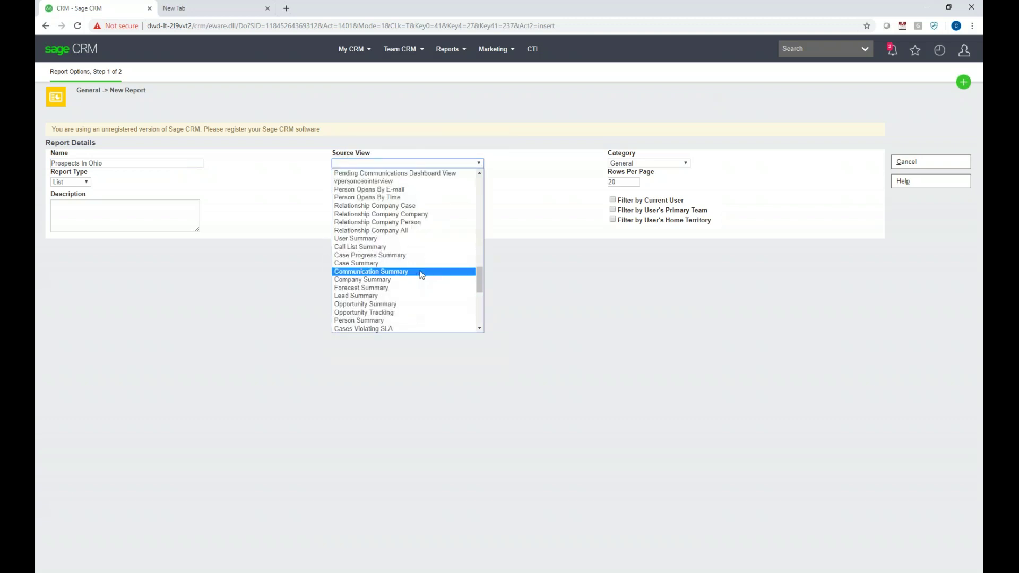
click(379, 280)
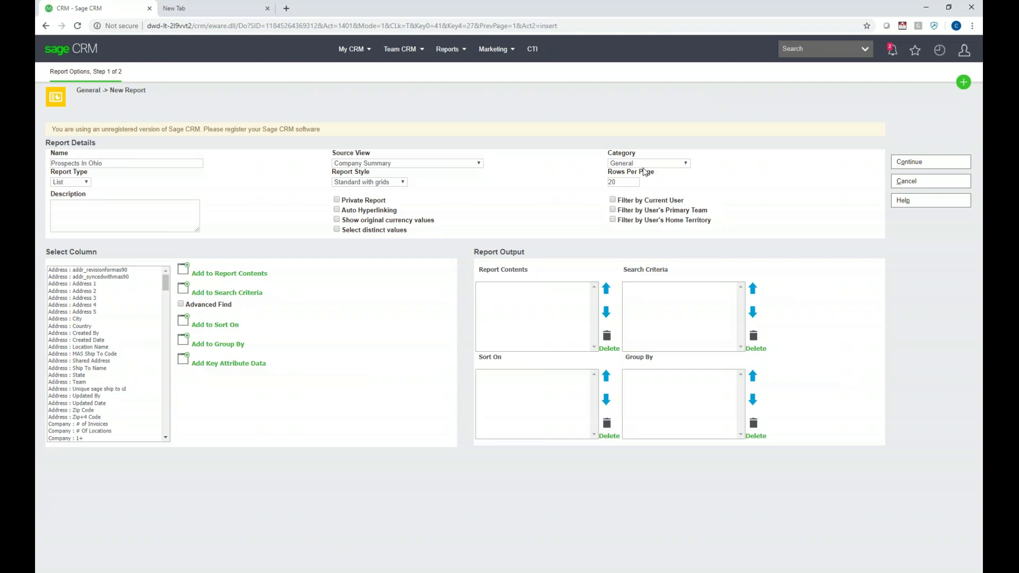
Change Rows Per Page from 20 to 50 and enable Auto Hyperlinking
double_click(625, 185)
text(50)
click(355, 210)
click(446, 167)
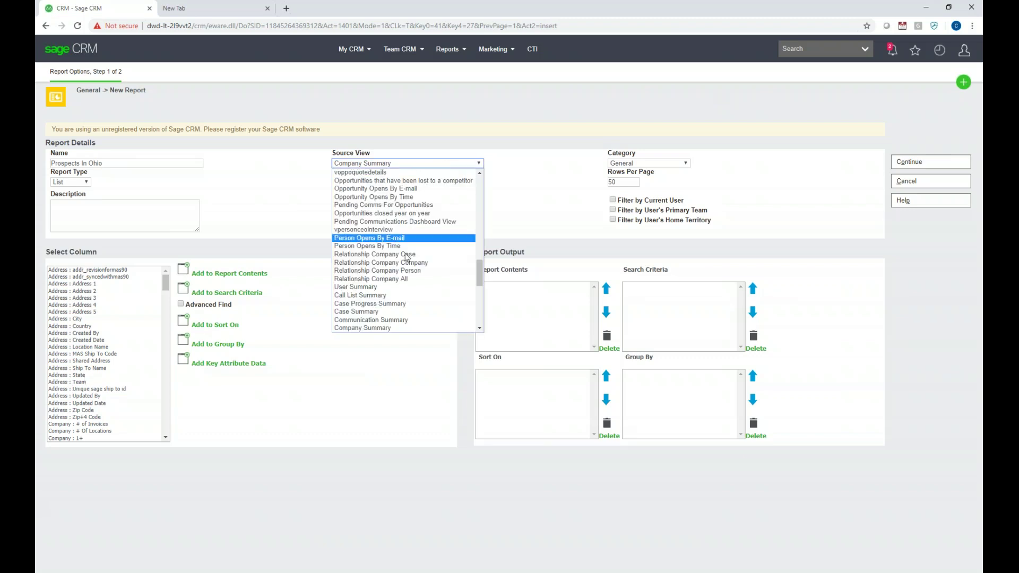
click(391, 321)
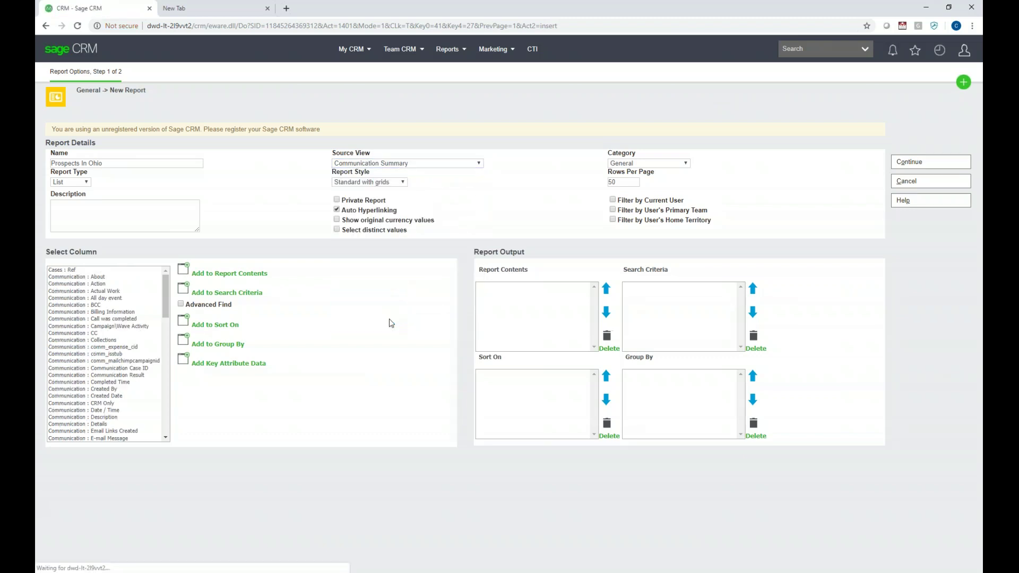
click(398, 163)
scroll(395, 247, up, 10)
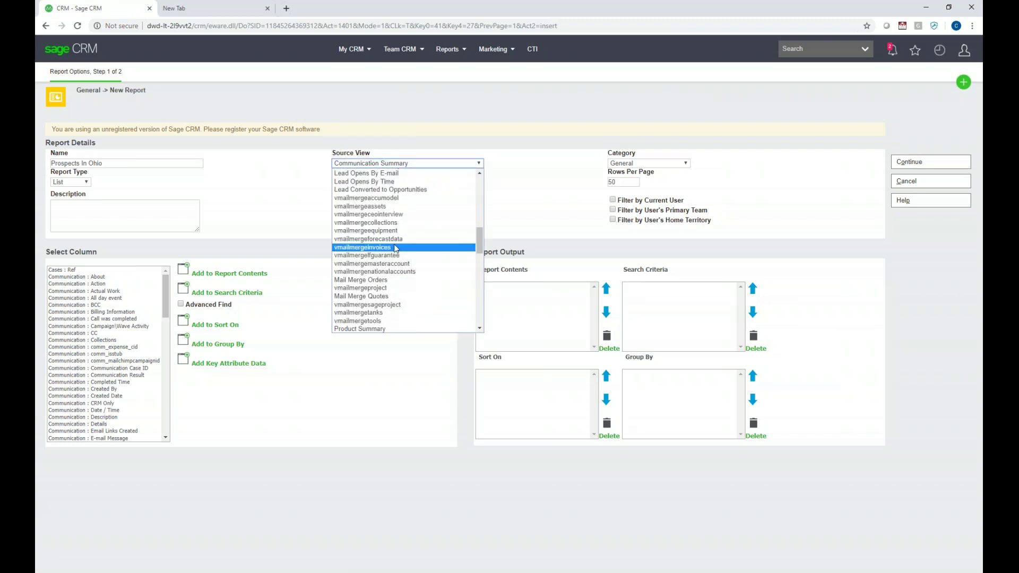
scroll(395, 247, up, 4)
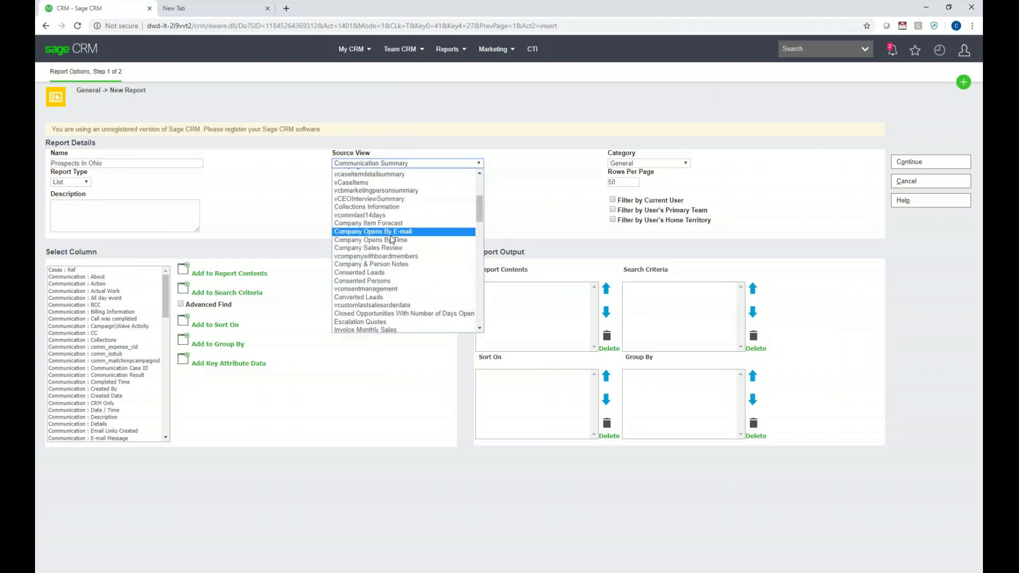
scroll(392, 240, up, 4)
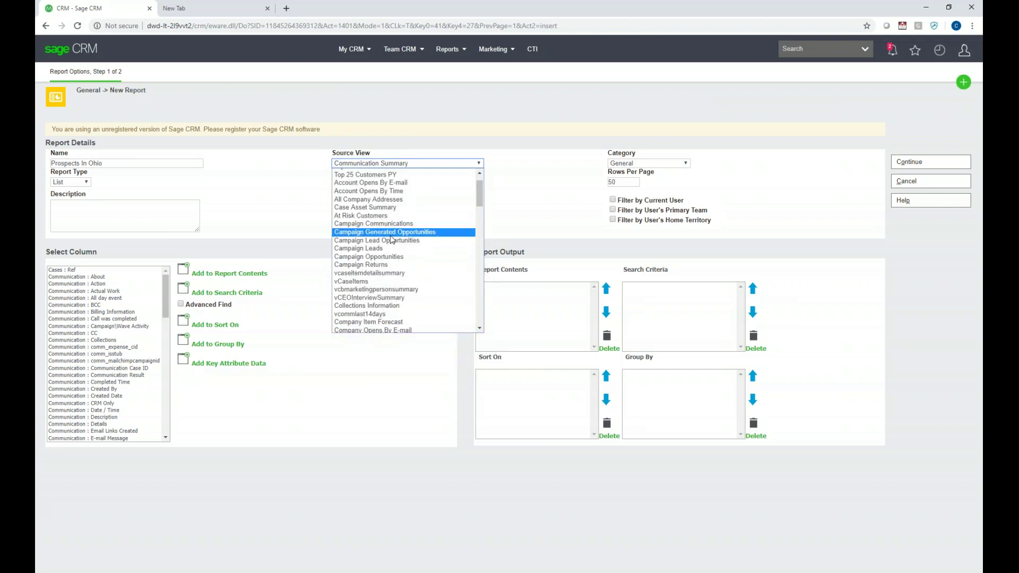
scroll(392, 241, down, 7)
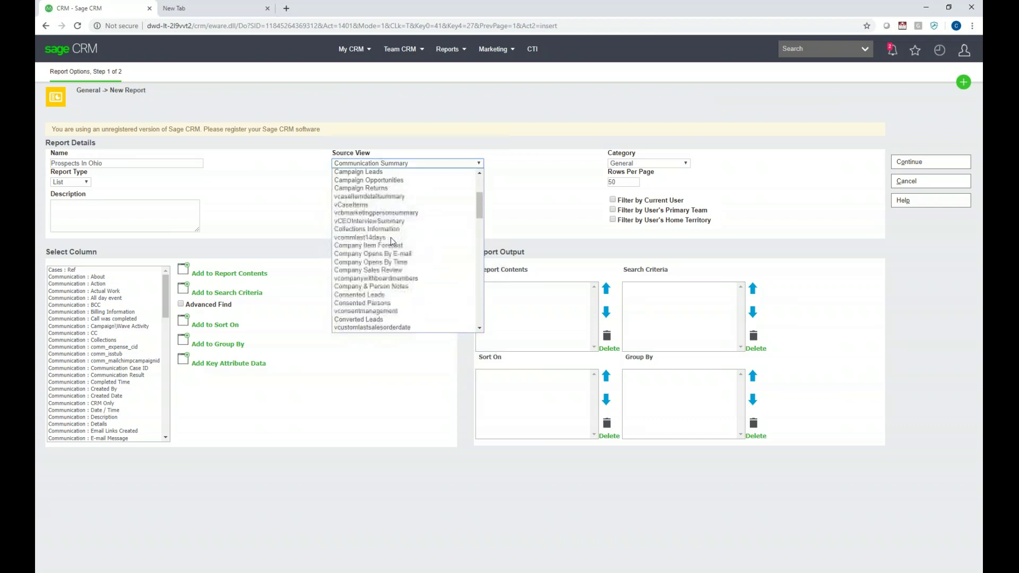
scroll(392, 242, down, 7)
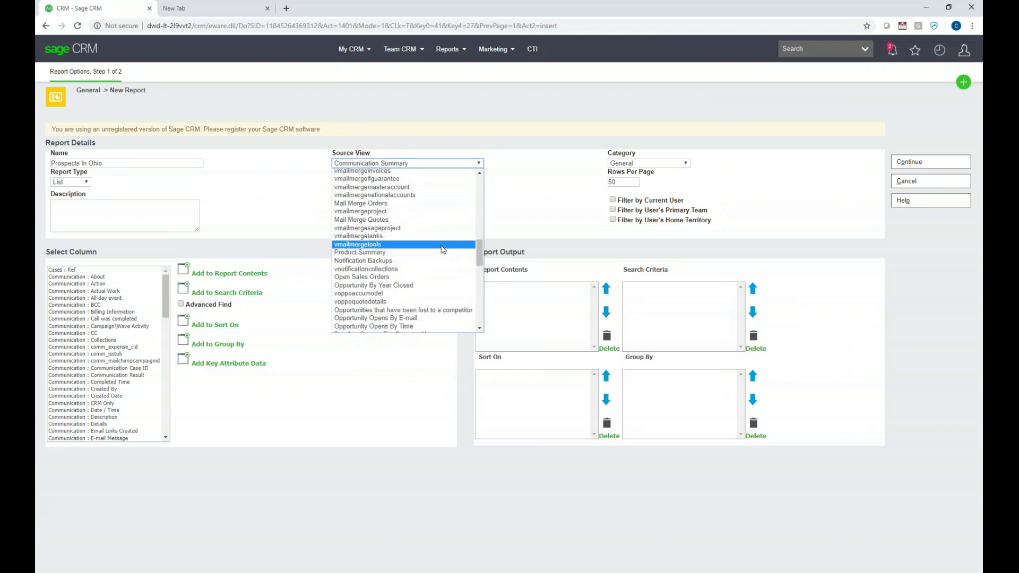
scroll(480, 260, down, 4)
drag(480, 260, 479, 282)
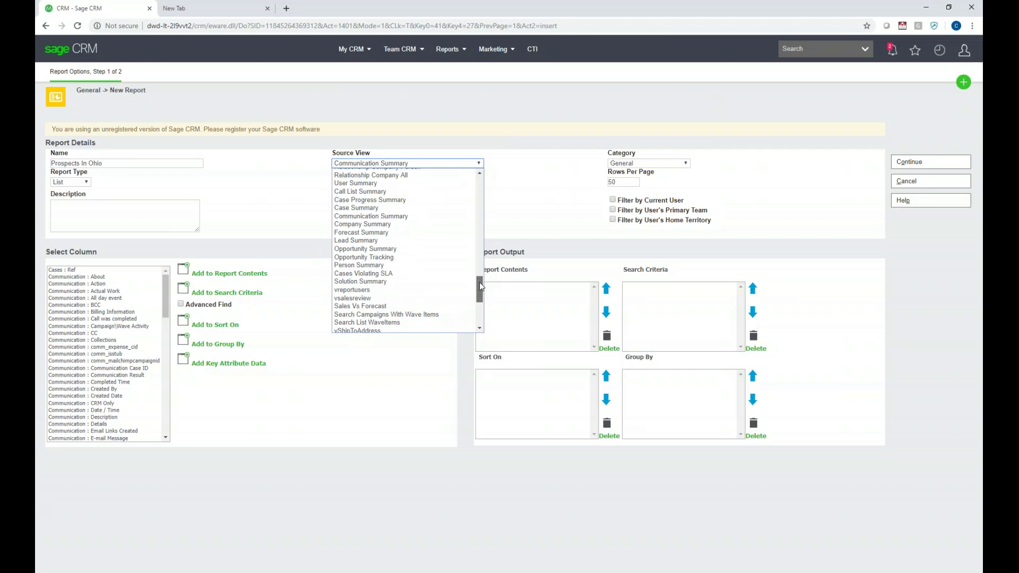
click(362, 224)
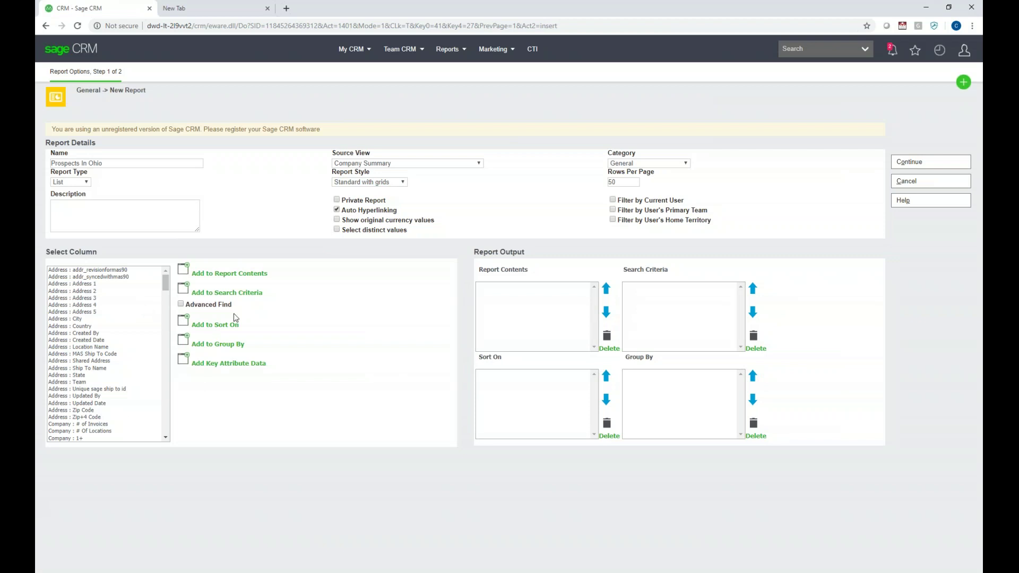
Add Company : Company Name to the report contents
drag(165, 285, 164, 293)
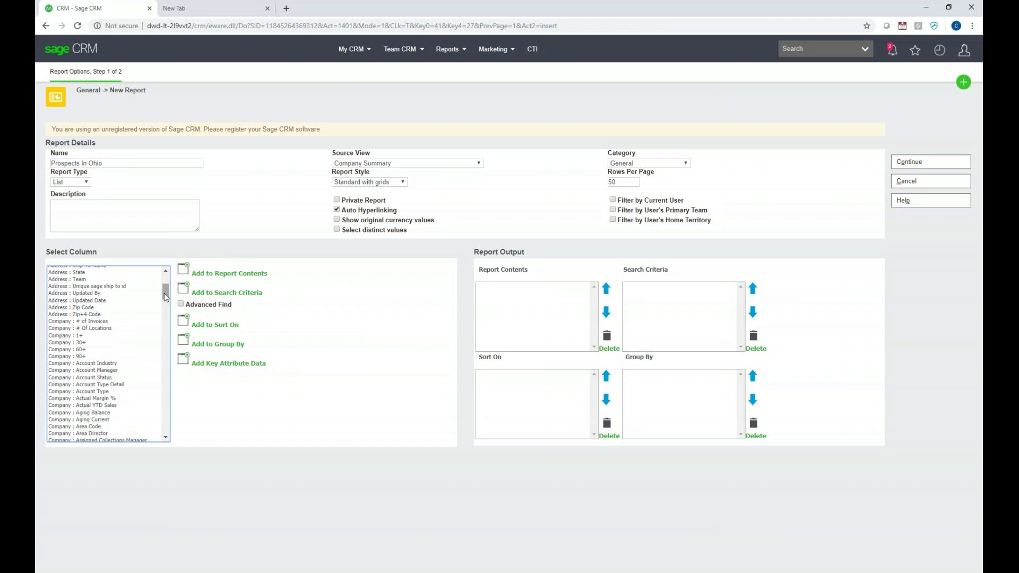
drag(164, 293, 168, 330)
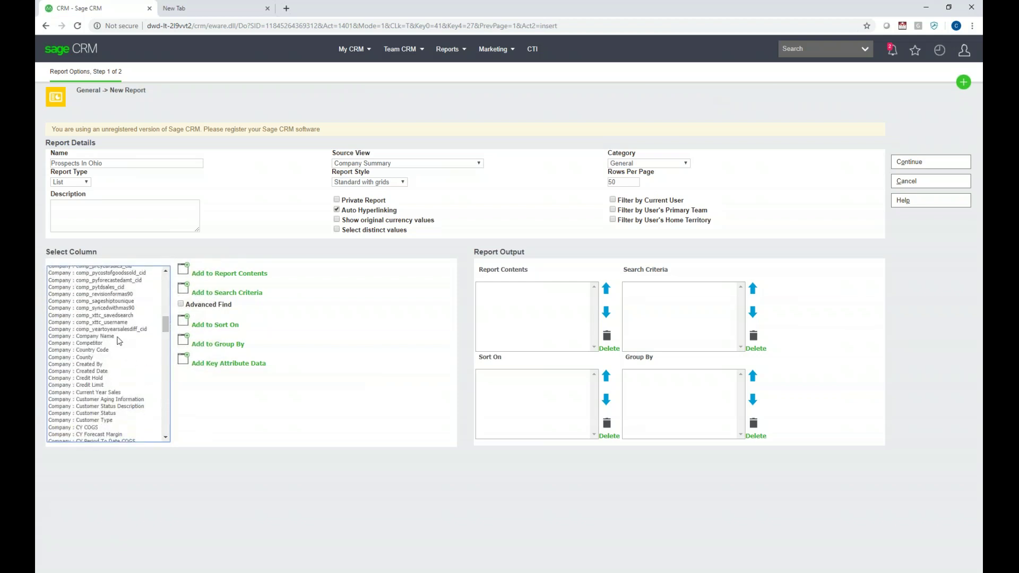
click(110, 337)
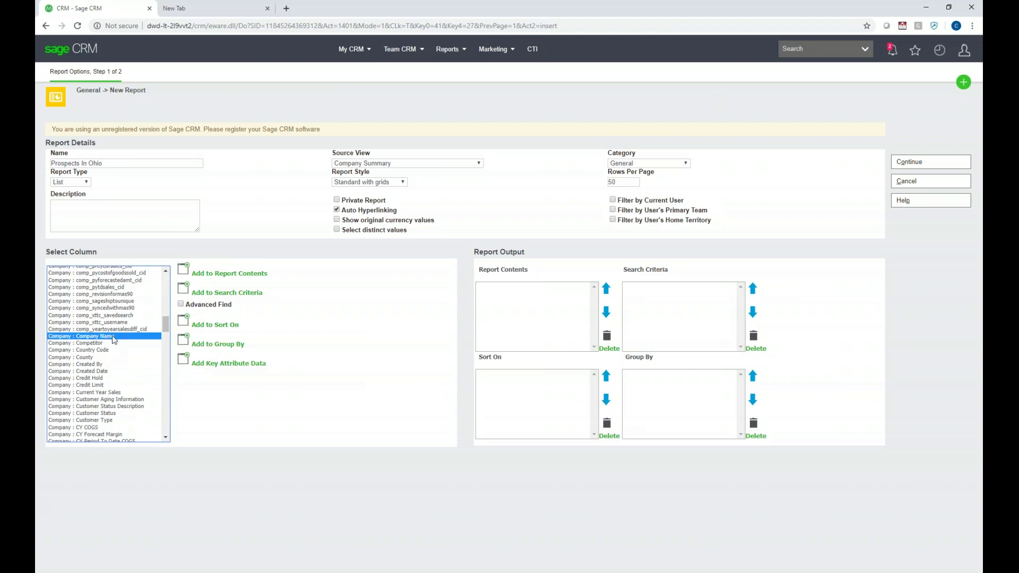
click(183, 271)
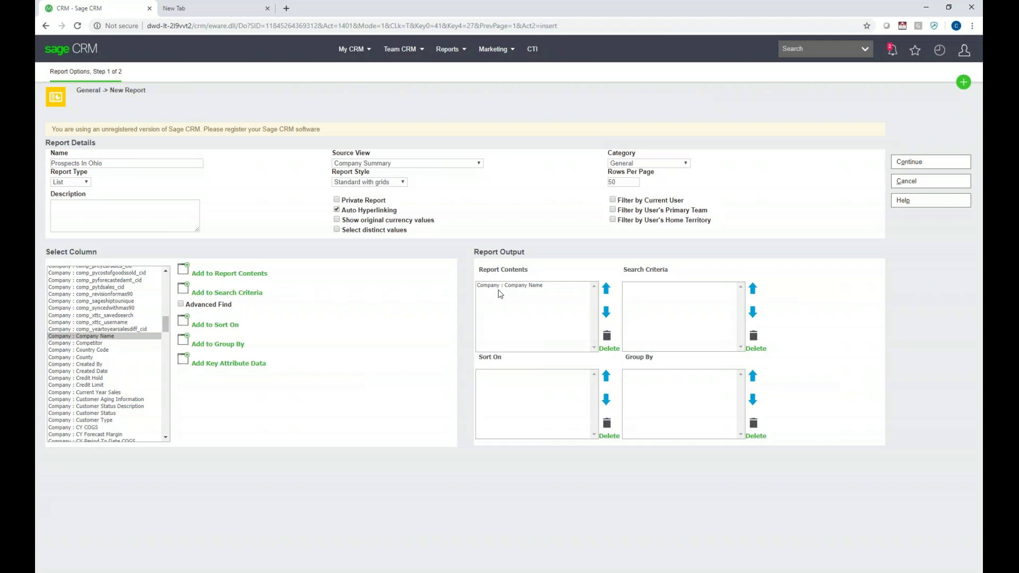
Add Company : Type and Company : Website to the report contents
click(166, 438)
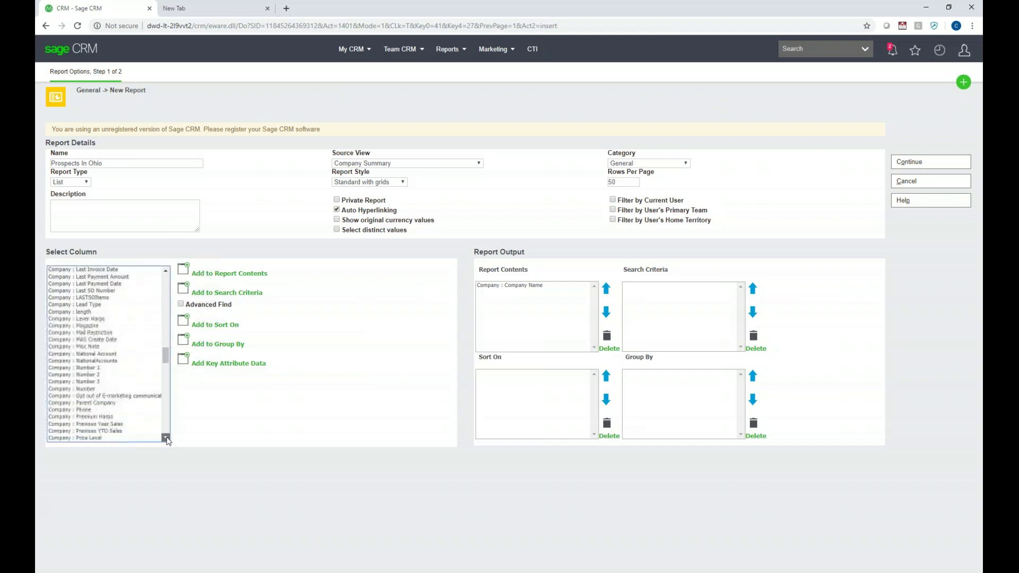
click(165, 438)
click(166, 439)
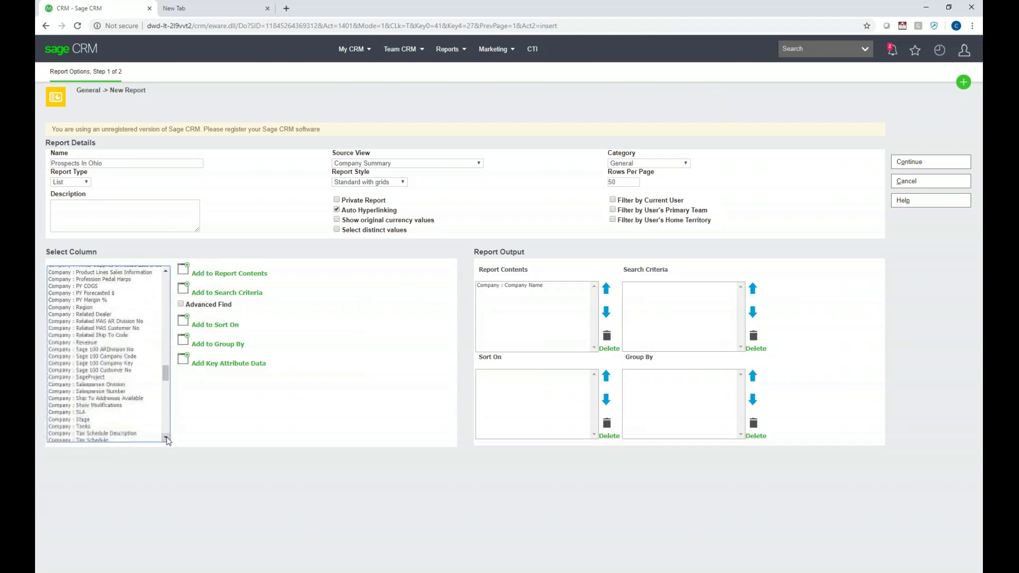
click(166, 438)
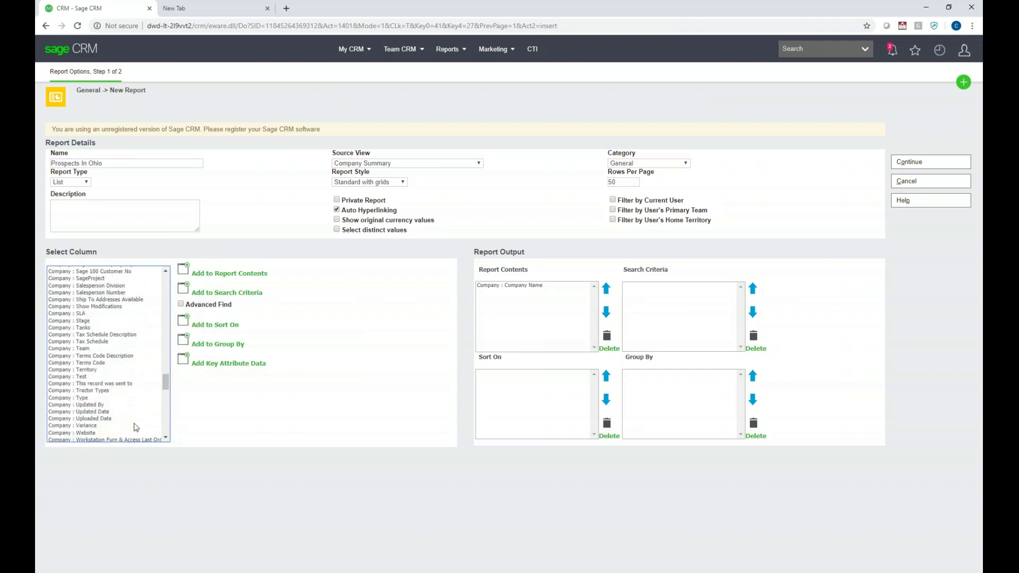
click(91, 397)
click(182, 273)
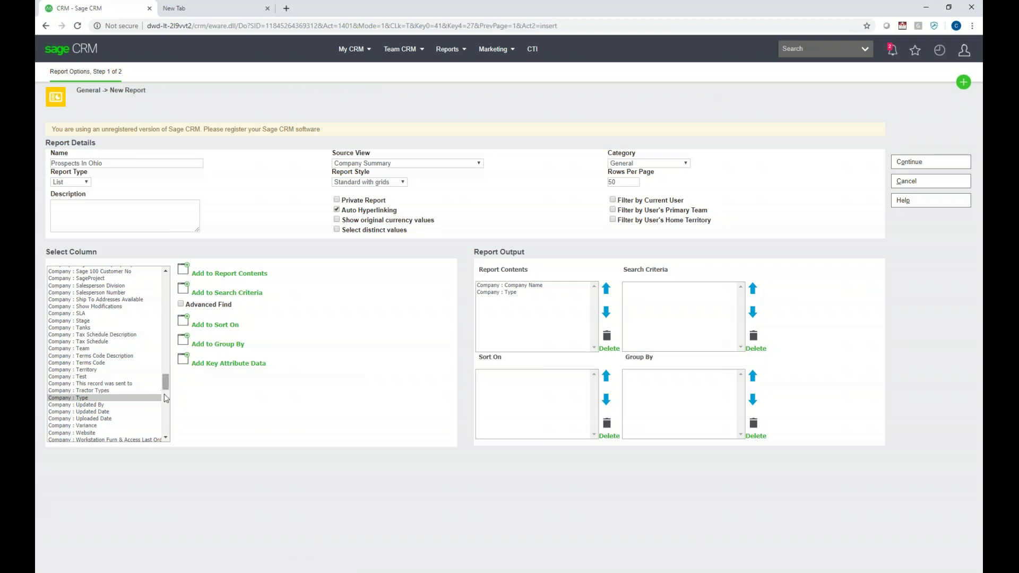
click(90, 432)
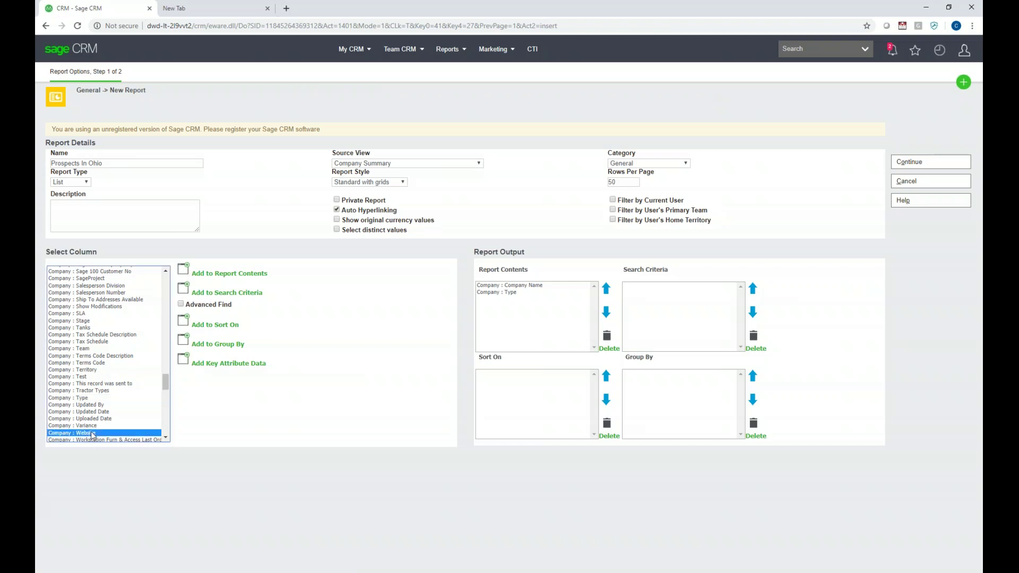
click(184, 273)
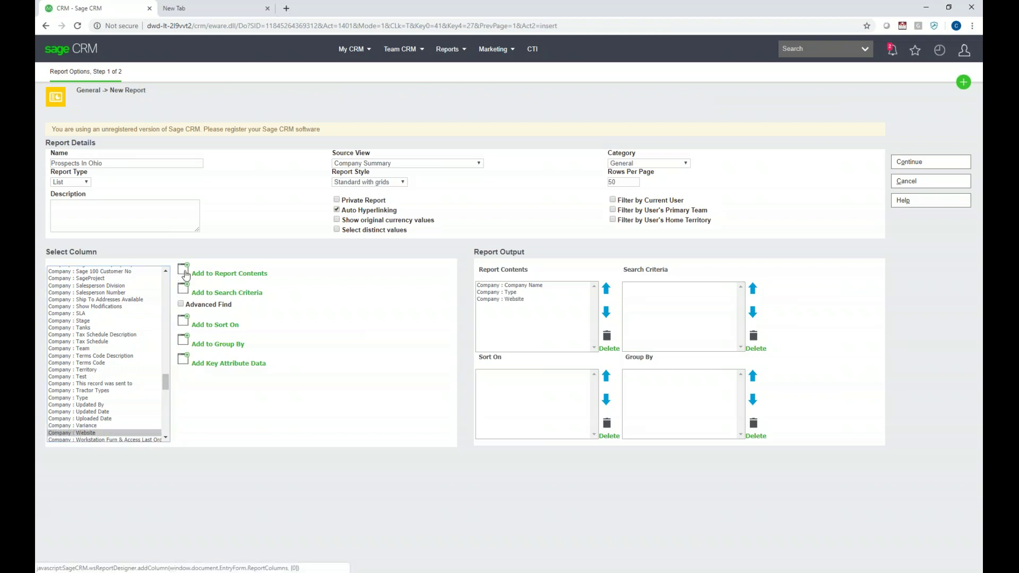
Add Address : State to the report contents
drag(165, 383, 170, 278)
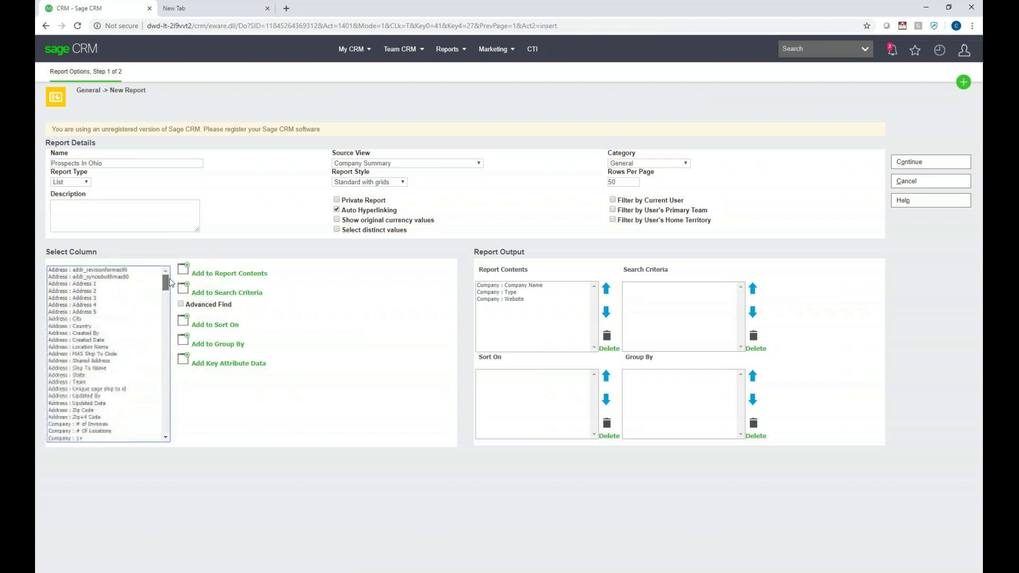
click(83, 375)
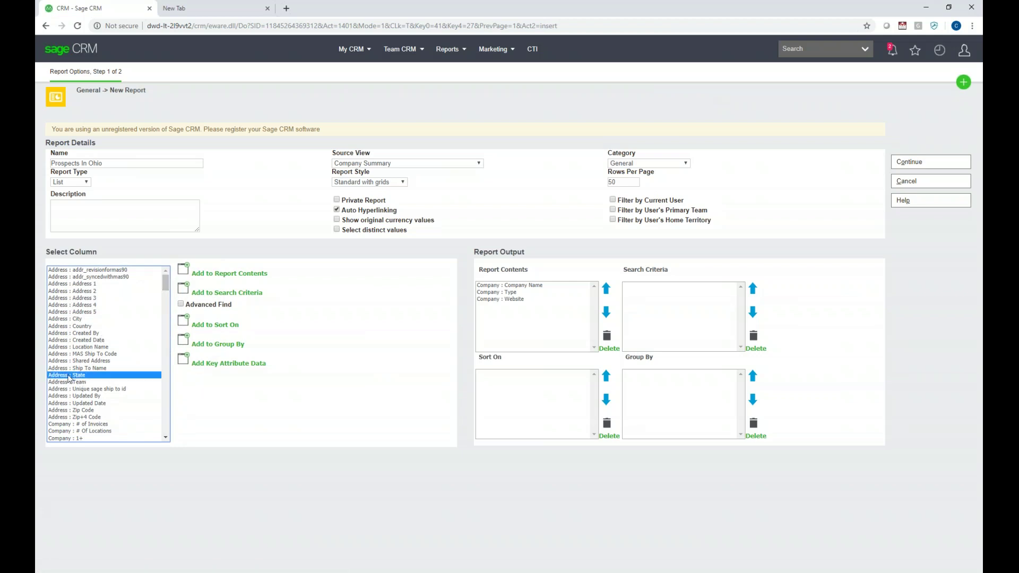
click(183, 273)
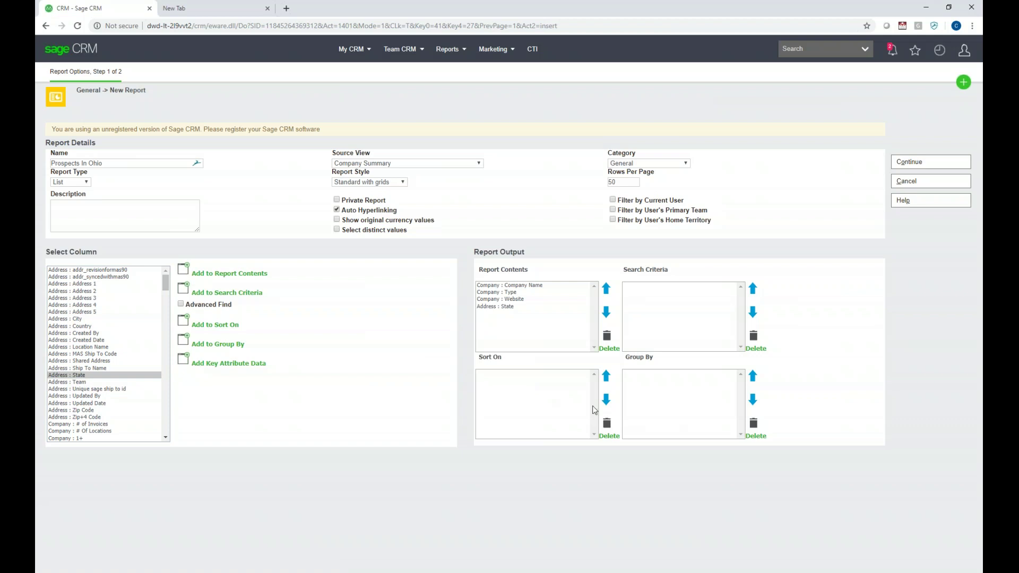
drag(505, 361, 480, 357)
click(486, 367)
scroll(166, 439, down, 4)
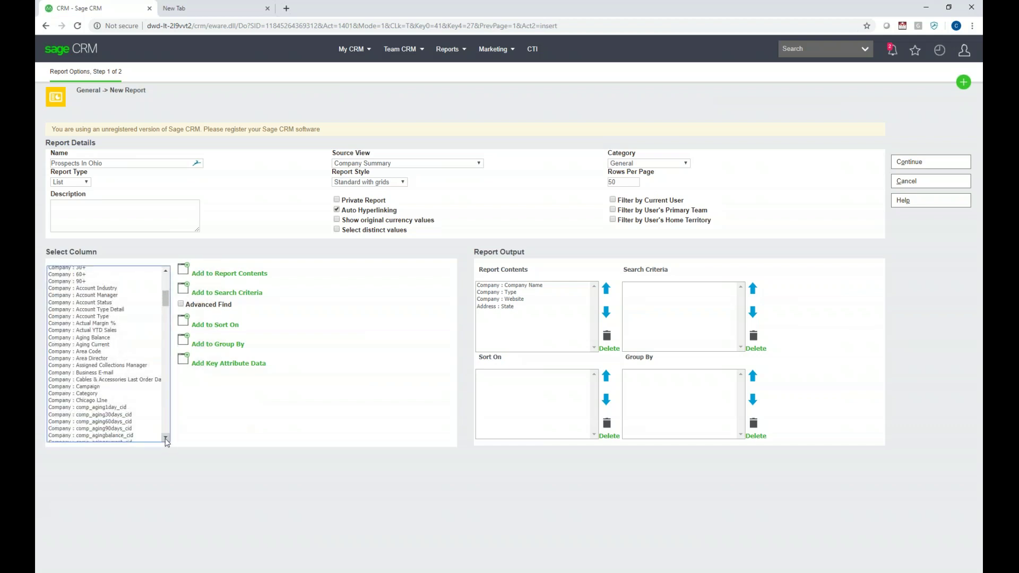
scroll(166, 439, down, 7)
Set Company : Company Name as the report's Sort On column
scroll(166, 439, down, 1)
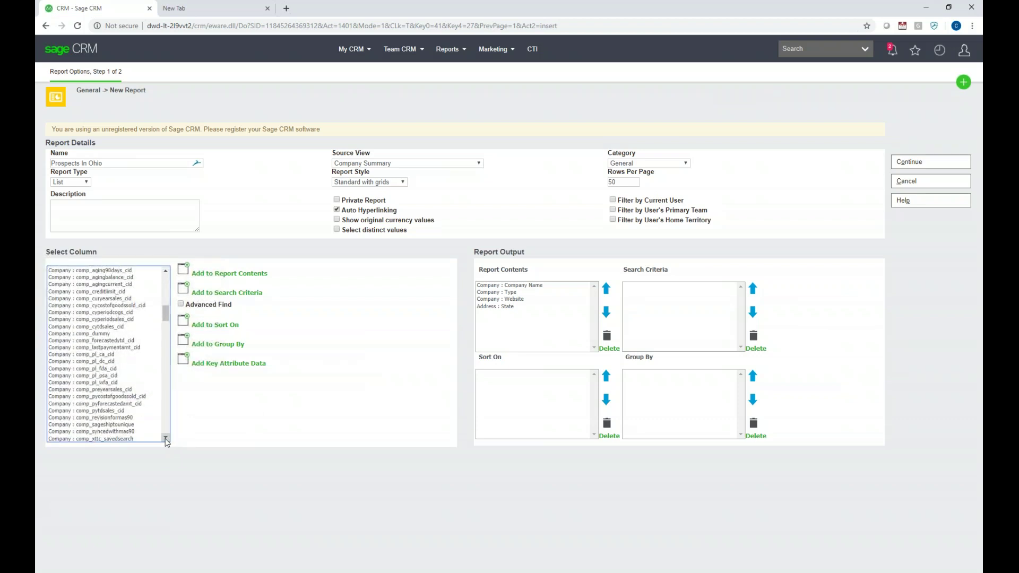
scroll(166, 439, down, 3)
click(110, 401)
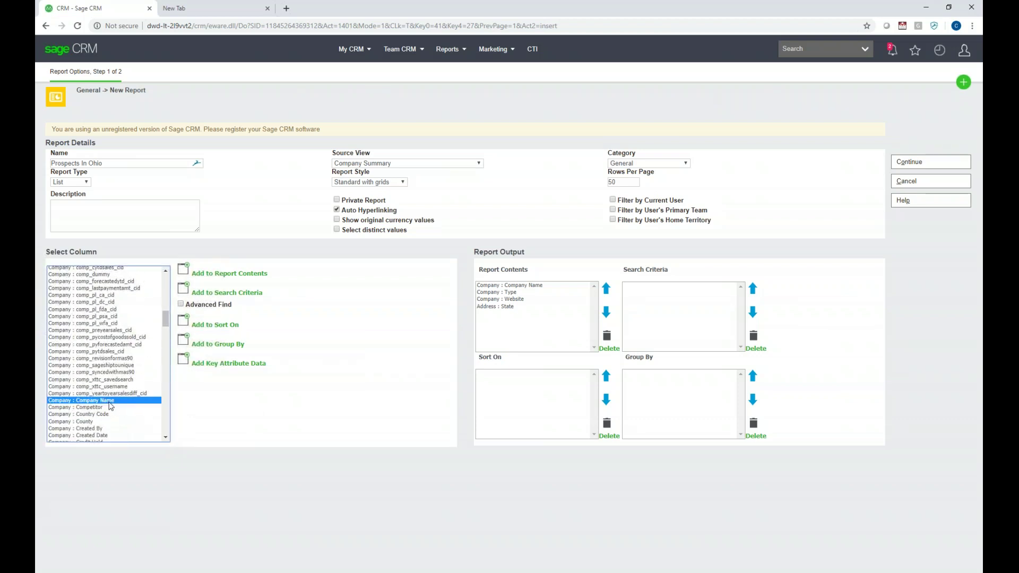
click(185, 324)
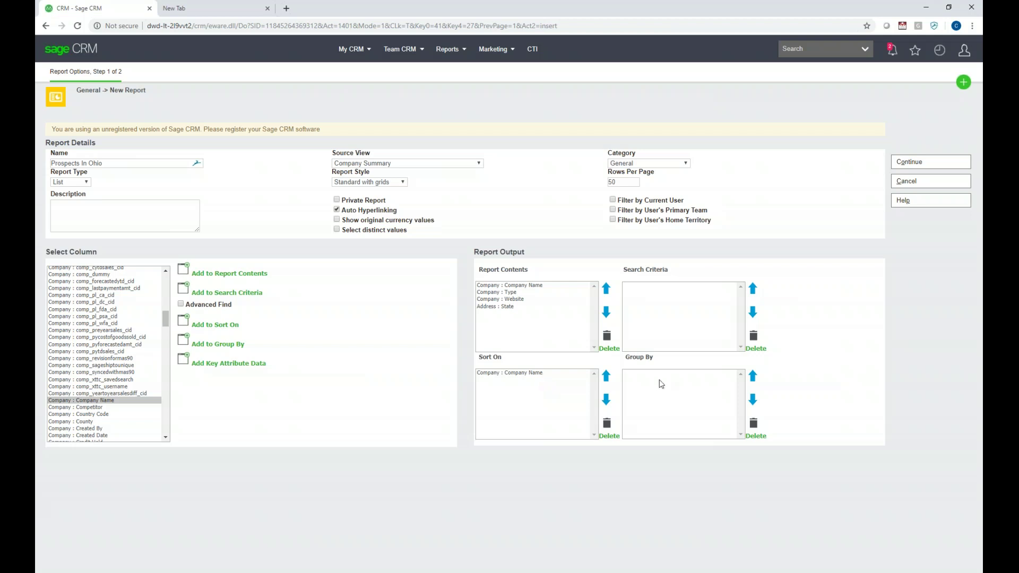
drag(645, 358, 626, 359)
drag(167, 324, 172, 304)
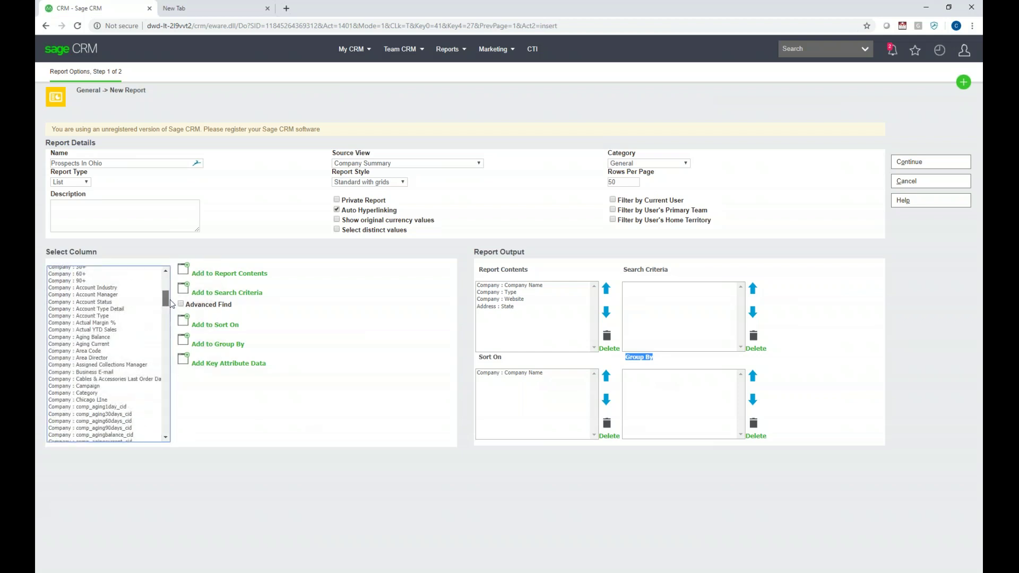
Add Company : Account Manager to the report contents and Group By
click(108, 296)
click(183, 271)
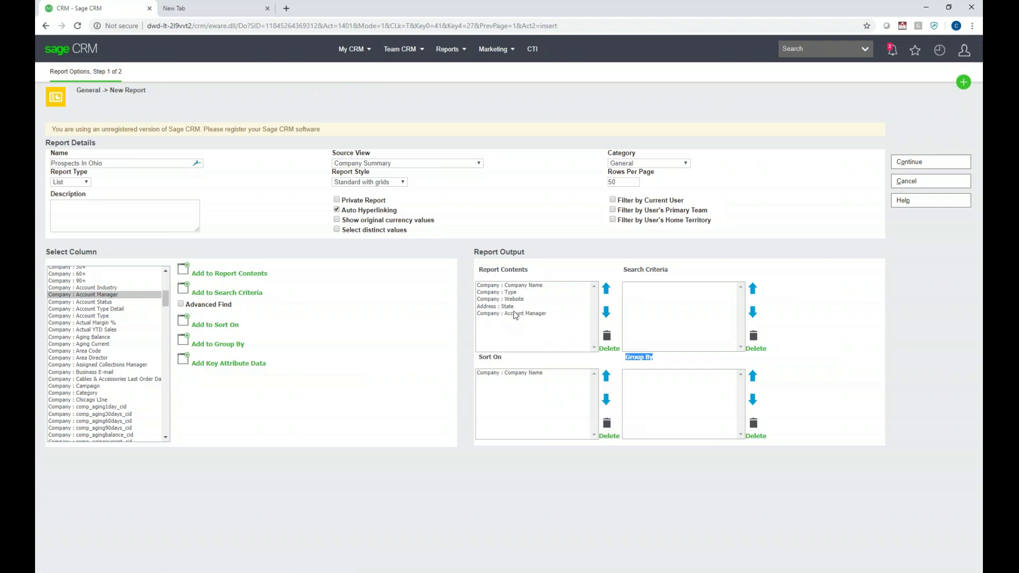
click(183, 341)
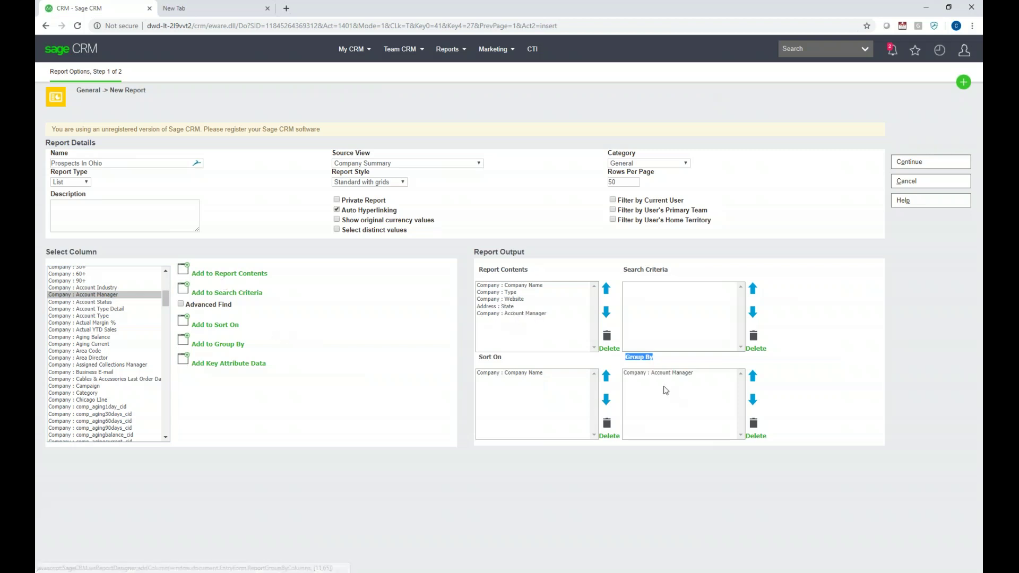
Review the Group By, Sort On and report contents entries
click(658, 374)
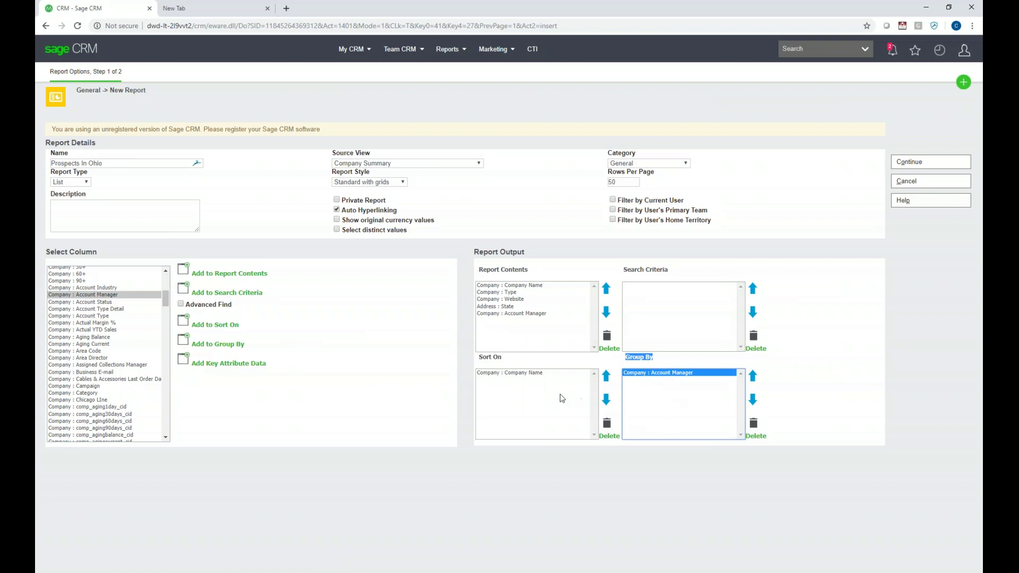
click(537, 375)
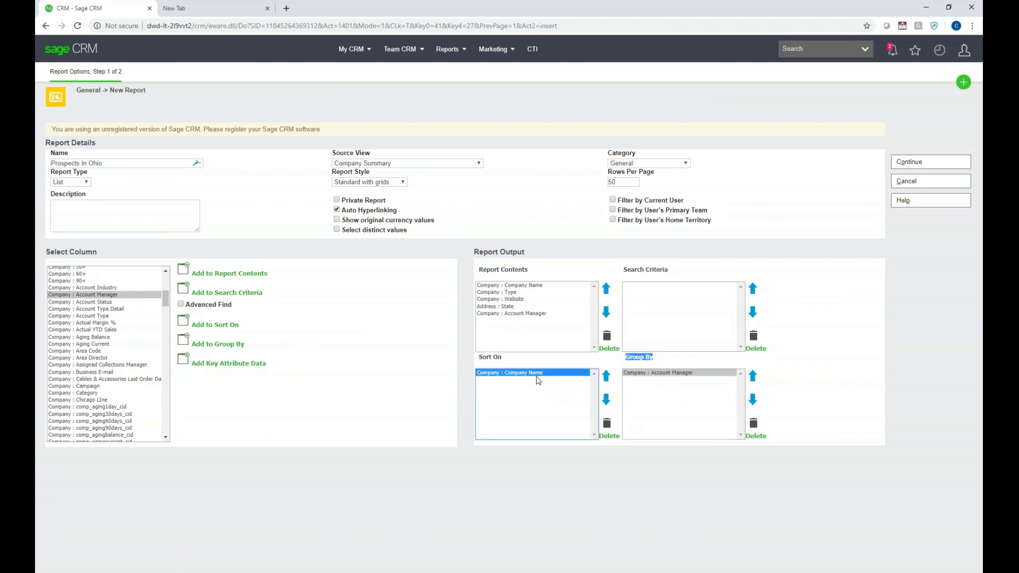
drag(524, 294, 514, 300)
click(513, 313)
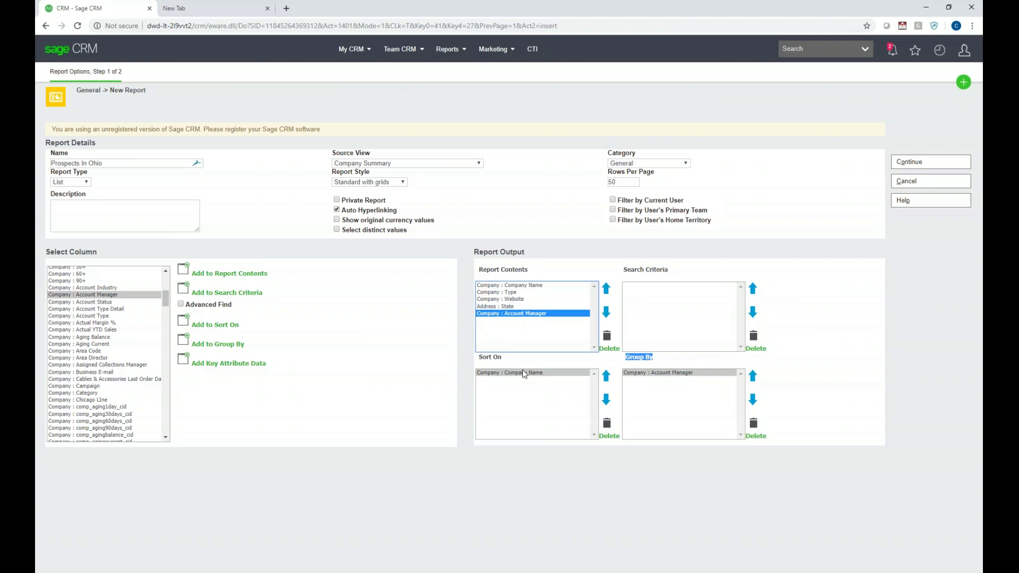
drag(669, 270, 622, 271)
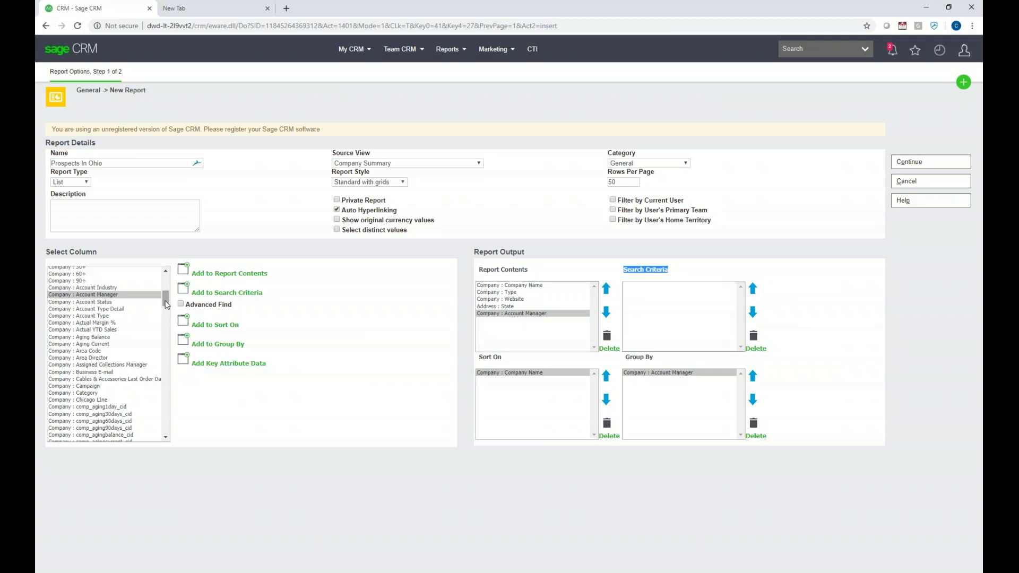
Add Company : Type to the search criteria
drag(166, 304, 165, 389)
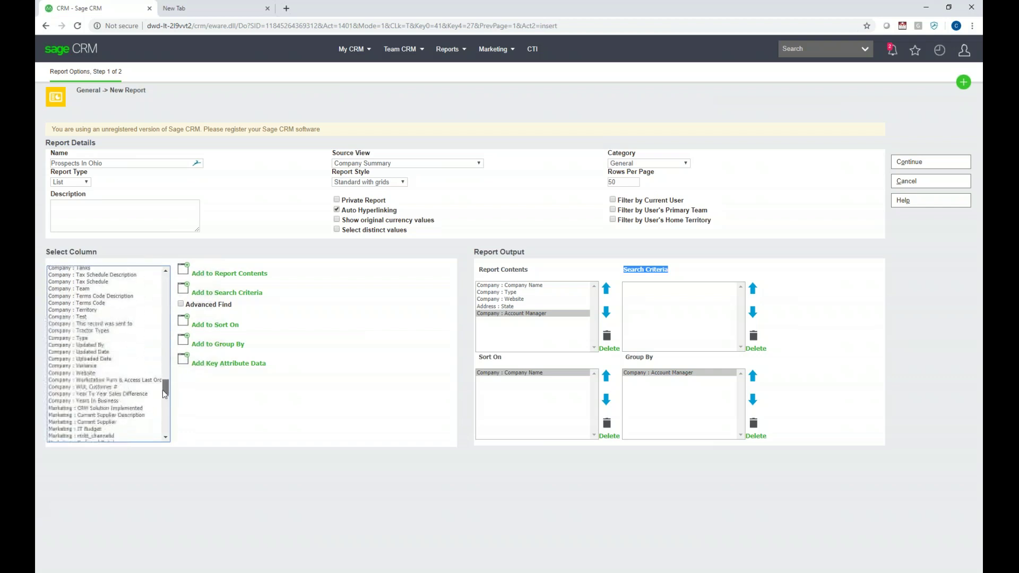
click(79, 345)
click(79, 338)
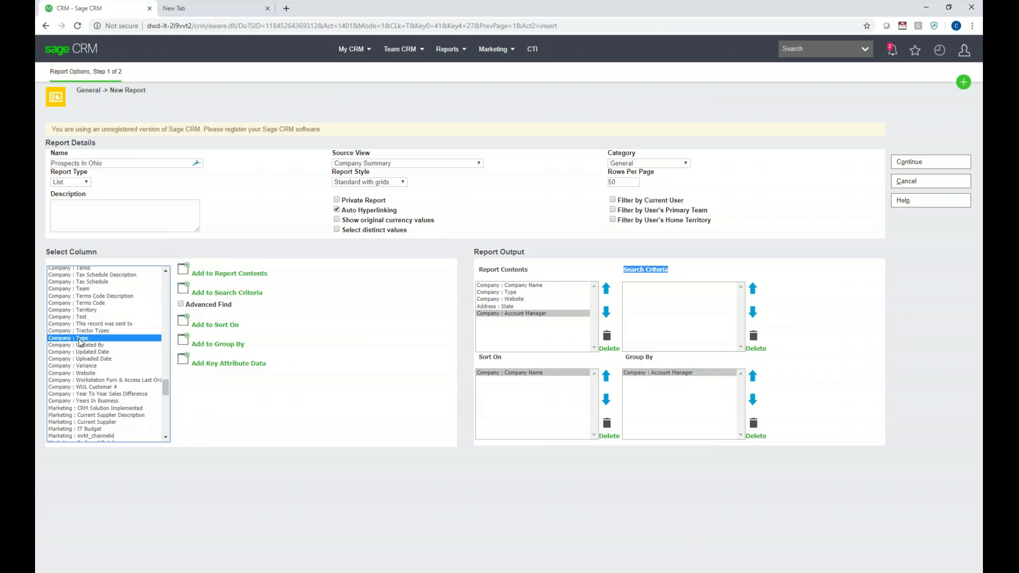
click(182, 290)
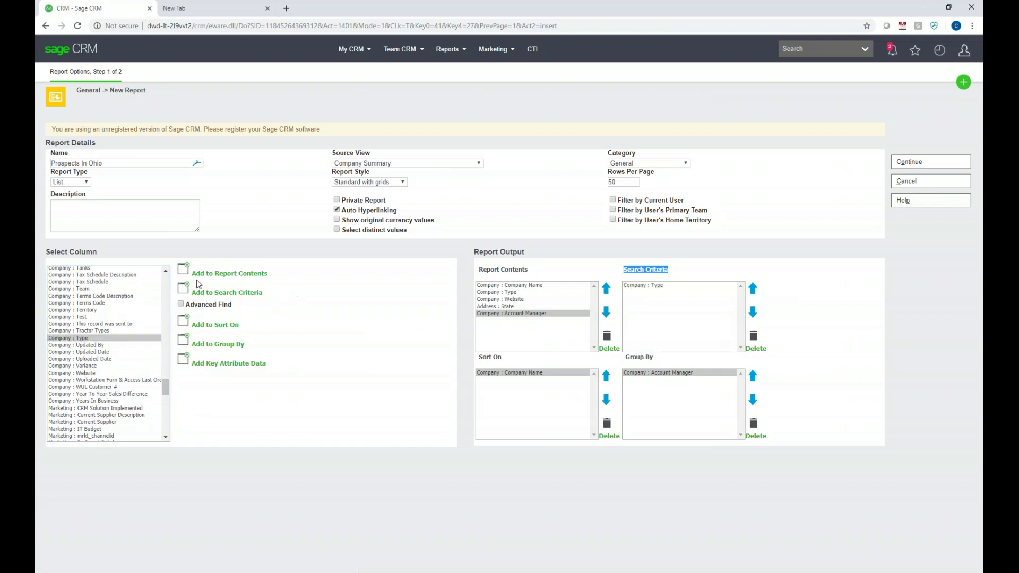
Add Address : State to the search criteria and continue
drag(166, 393, 166, 281)
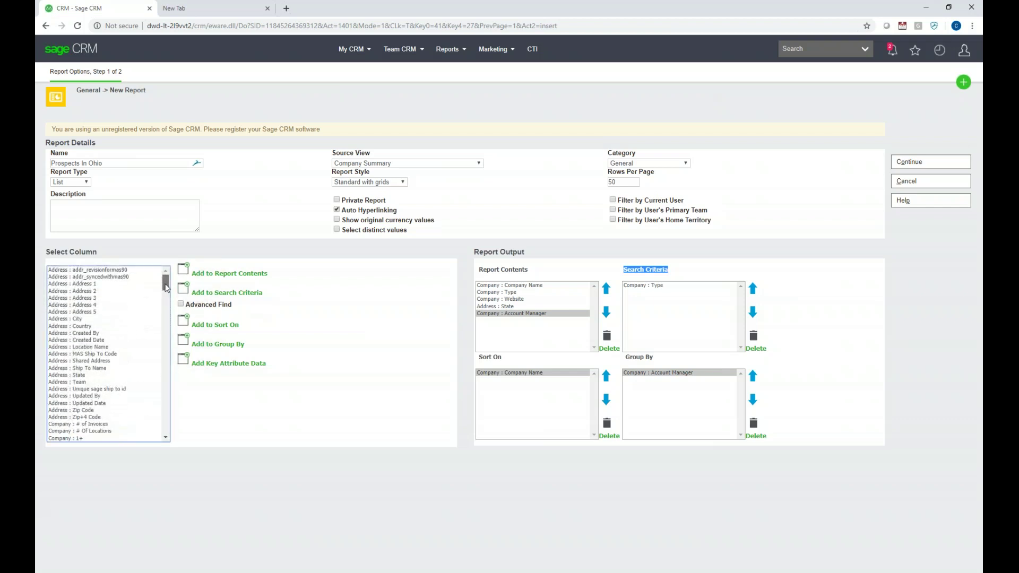
click(72, 375)
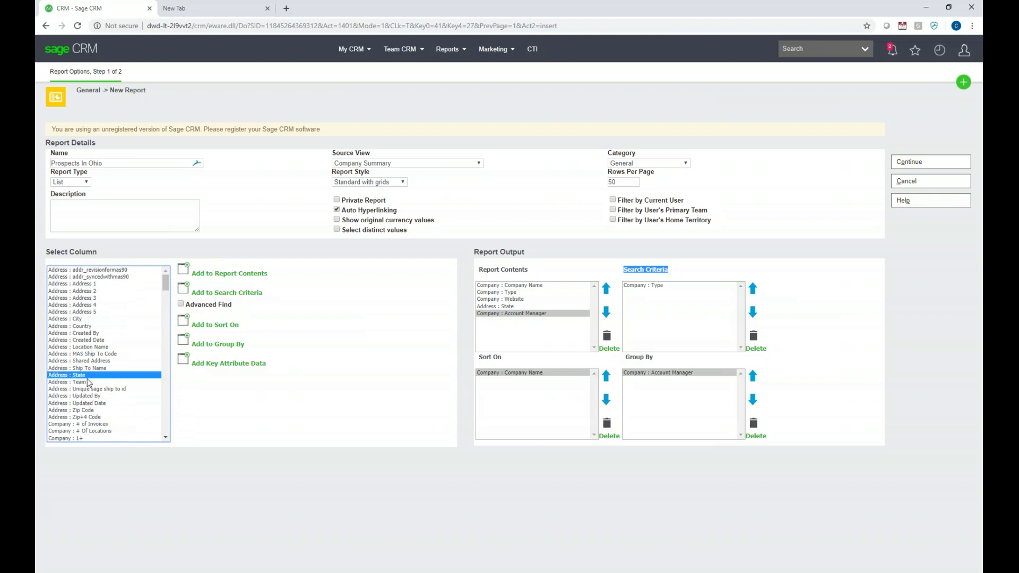
click(184, 293)
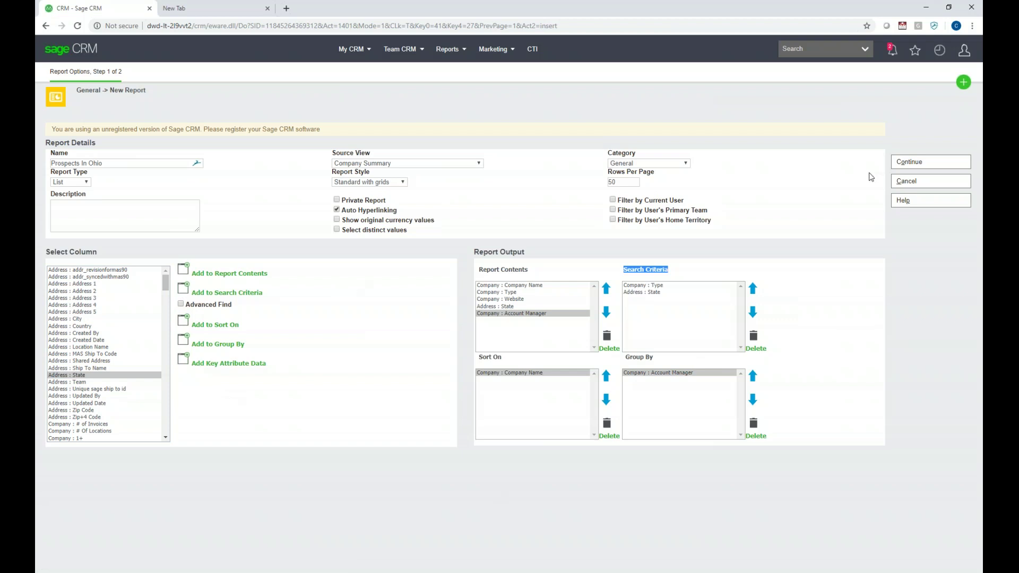
click(902, 168)
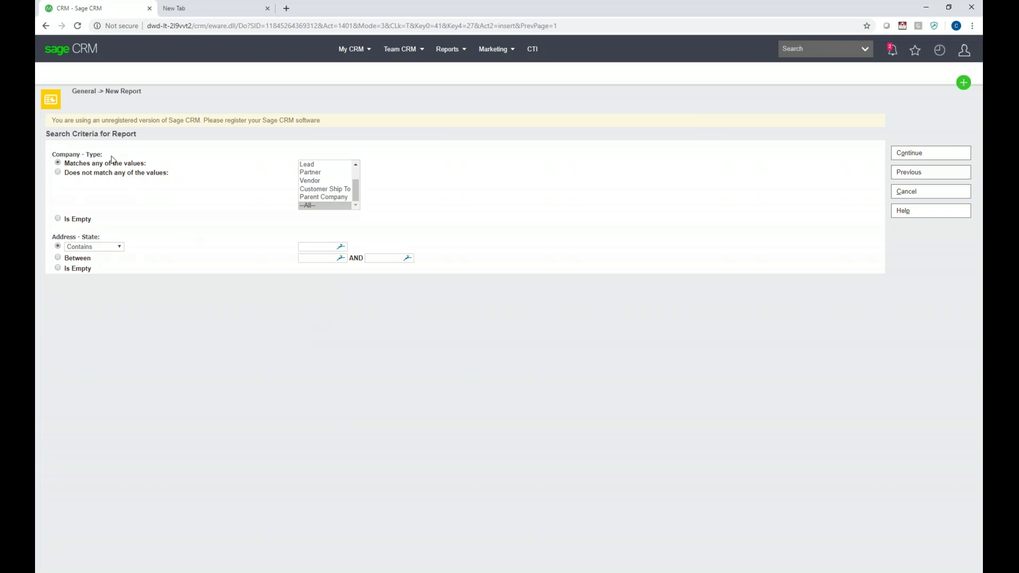
Filter on Company Type Prospect and Address State = OH, then continue
drag(358, 192, 358, 181)
click(319, 164)
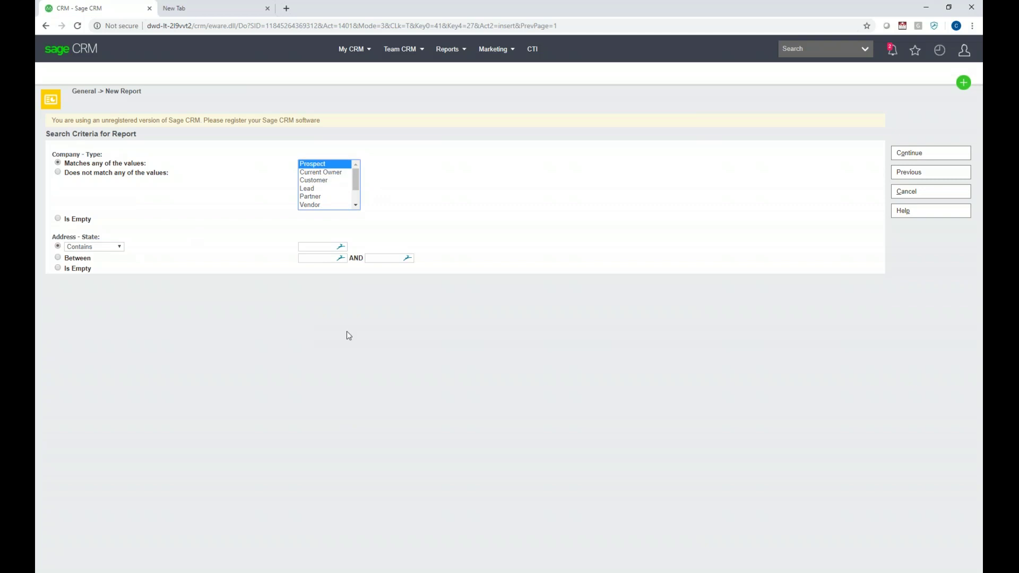
click(119, 247)
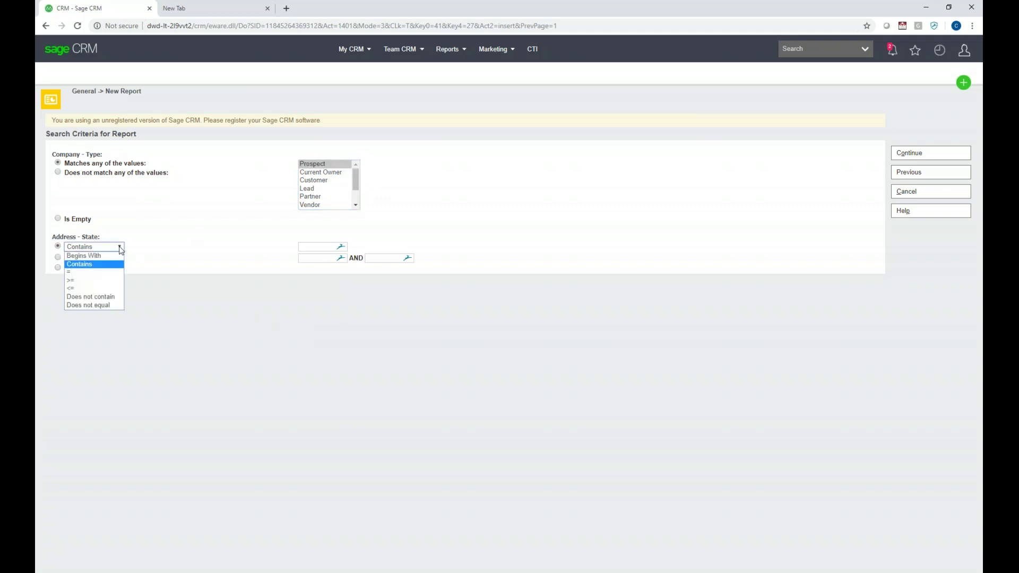
click(89, 272)
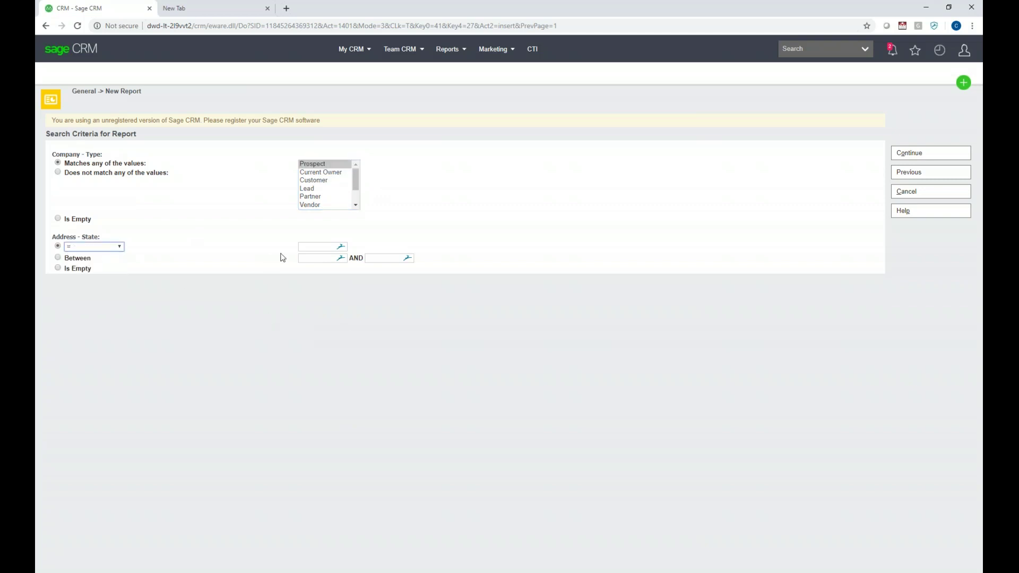
click(310, 246)
text(OH)
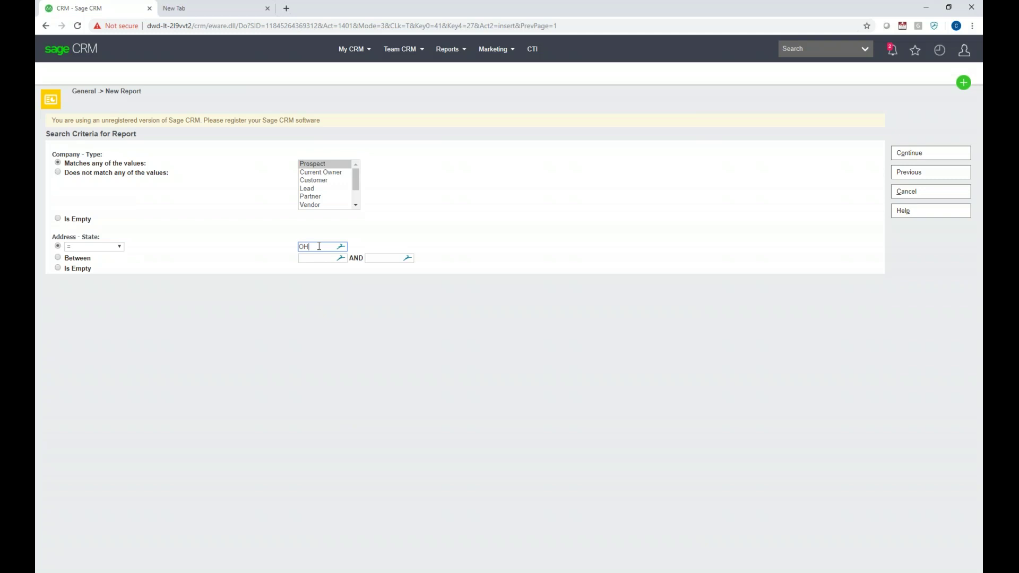
click(909, 153)
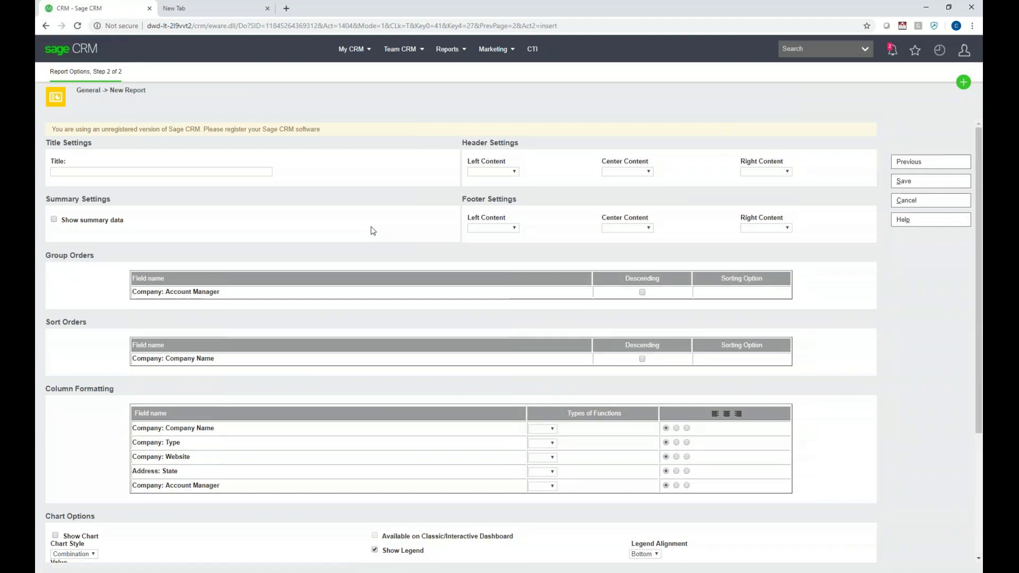
Title the report 'Prospects In Ohio' and show Report Title in the header's left content
click(209, 173)
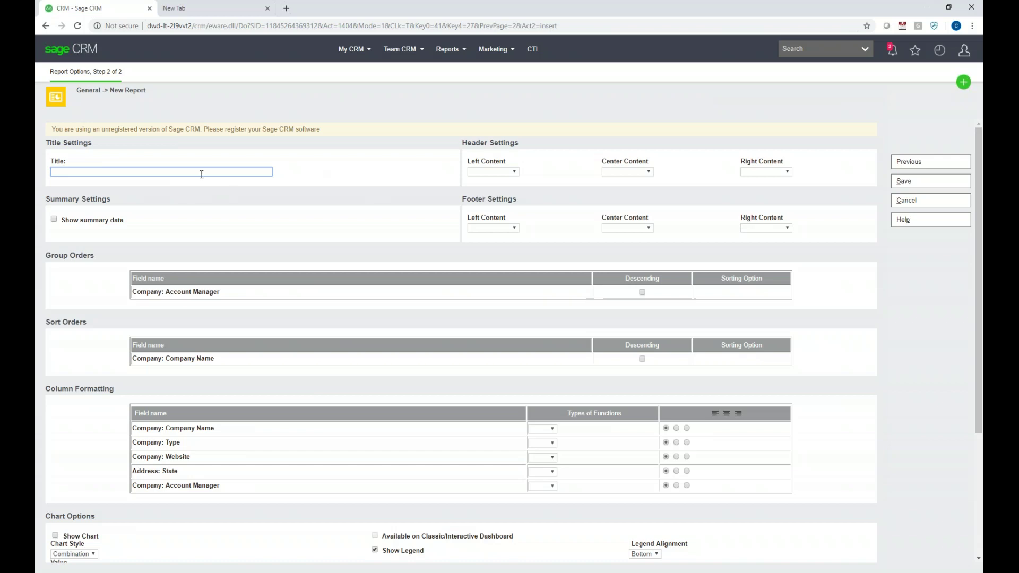
text(Prospects In Ohioe)
click(514, 175)
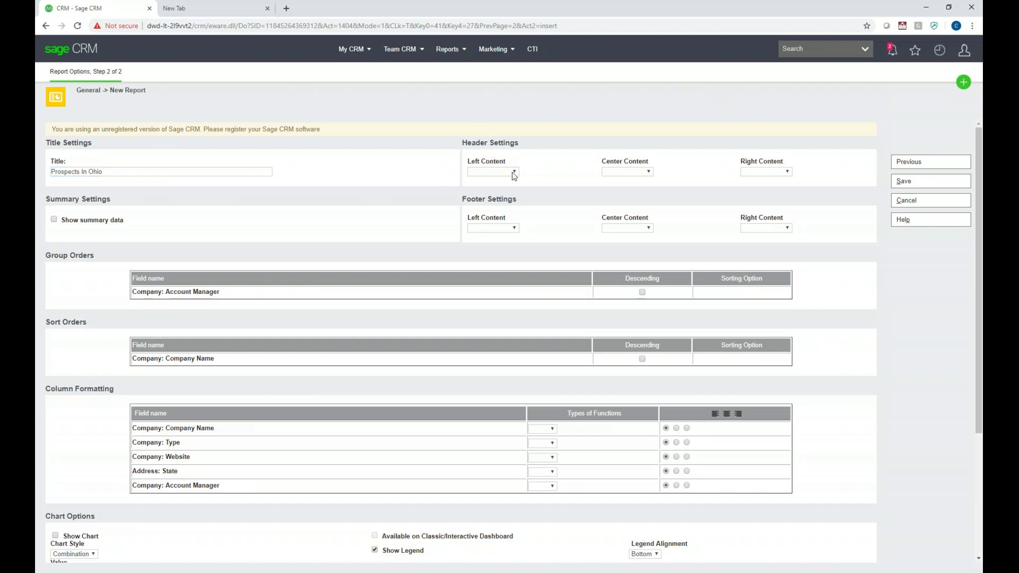
click(514, 175)
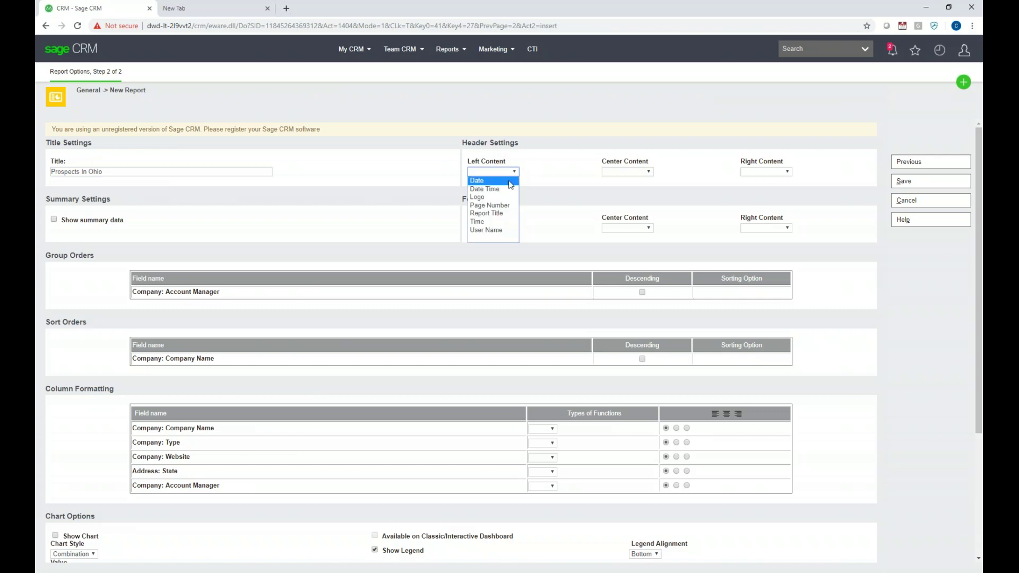
click(494, 214)
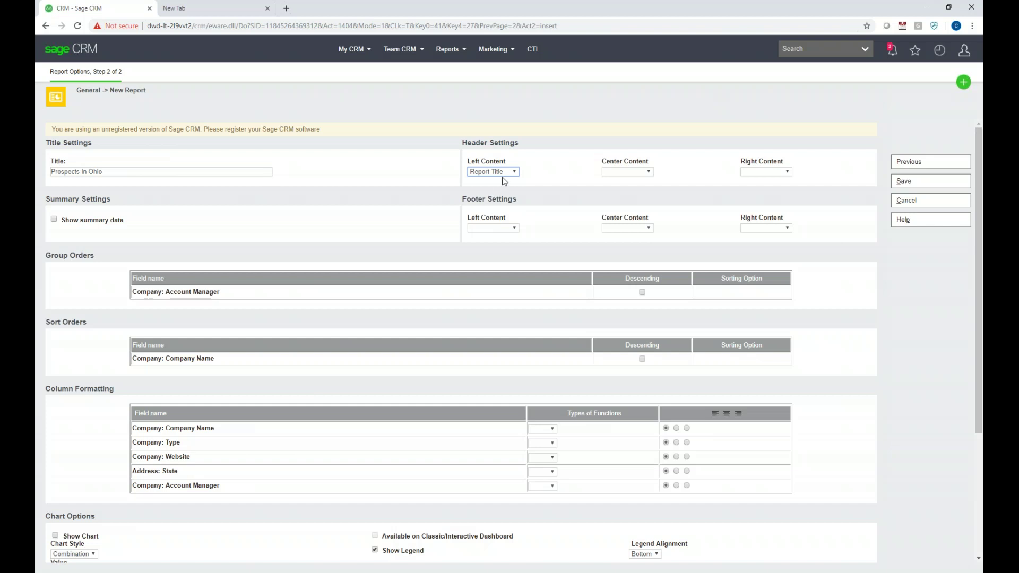
Tidy the title, set the footer's right content to Page Number, and save the report
triple_click(209, 170)
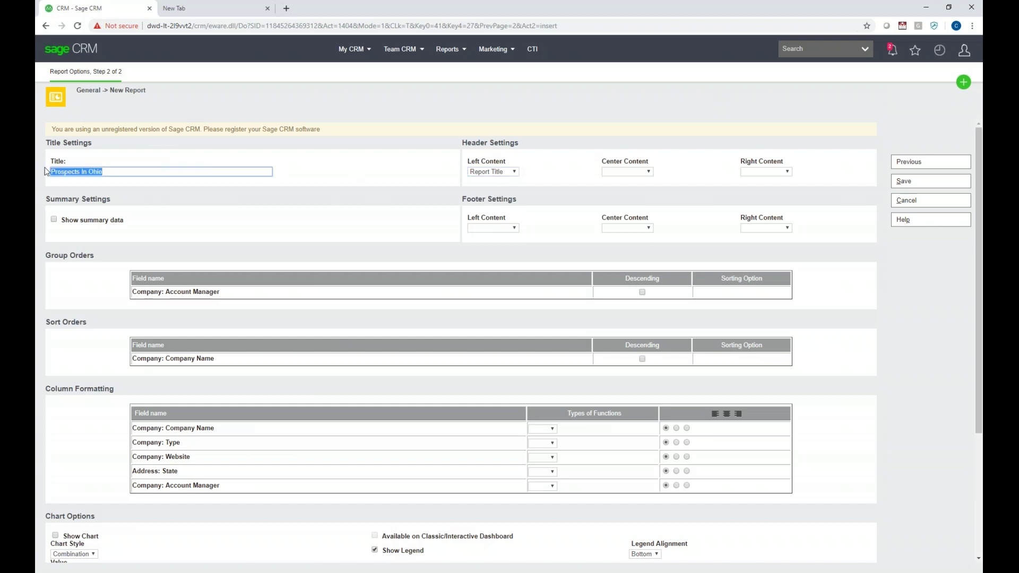
click(158, 173)
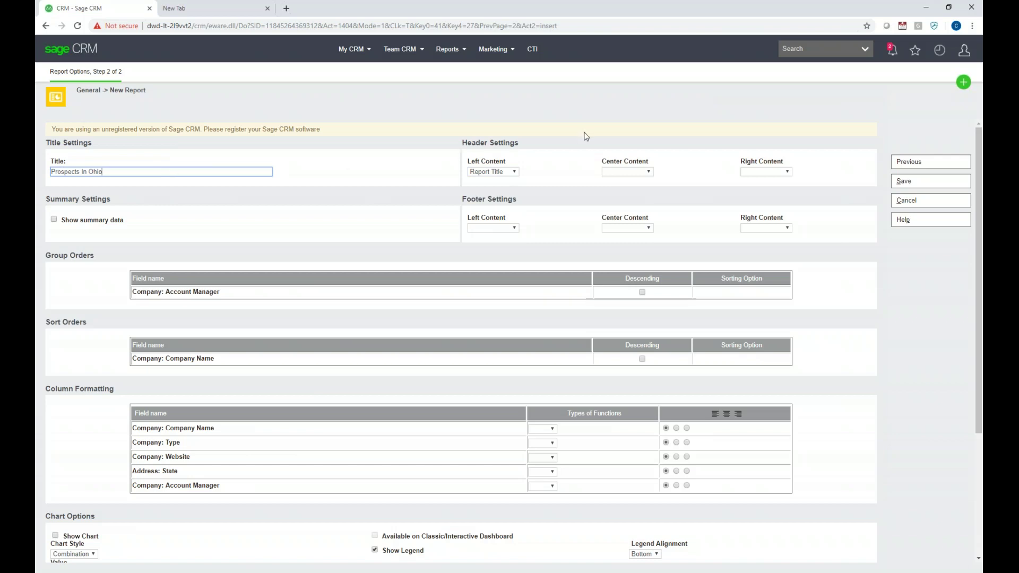
click(473, 198)
drag(473, 198, 518, 199)
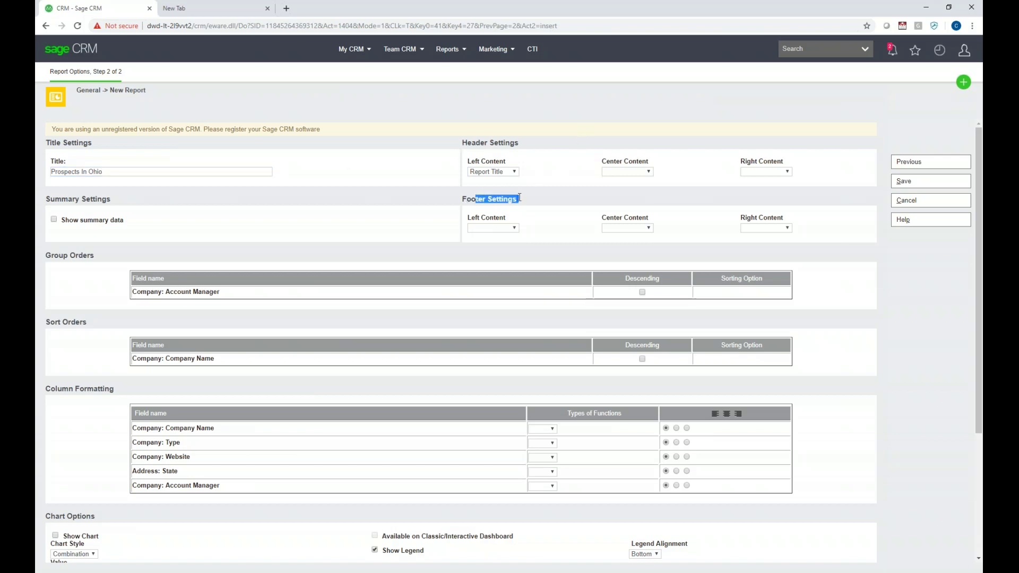
click(788, 228)
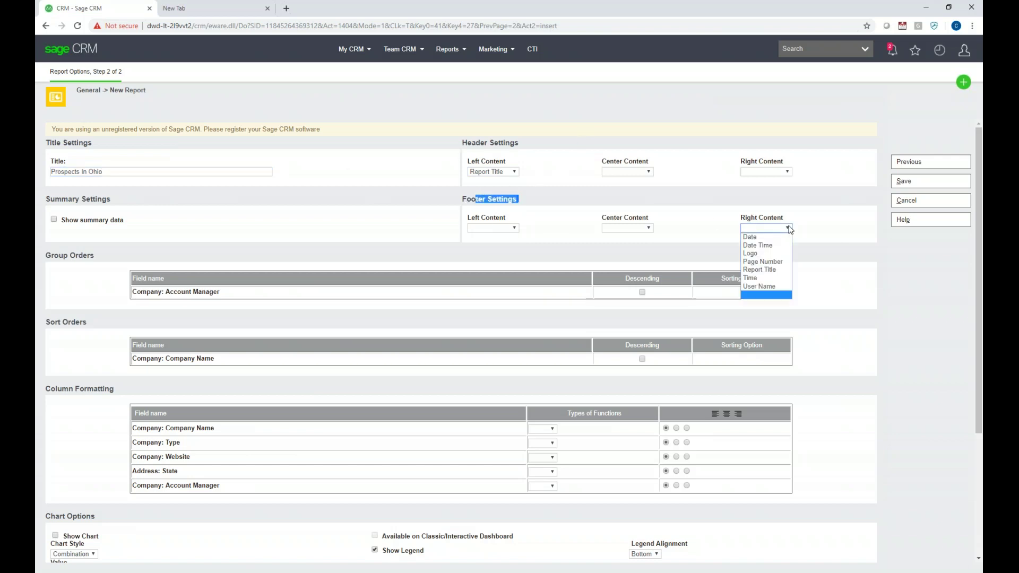
click(774, 262)
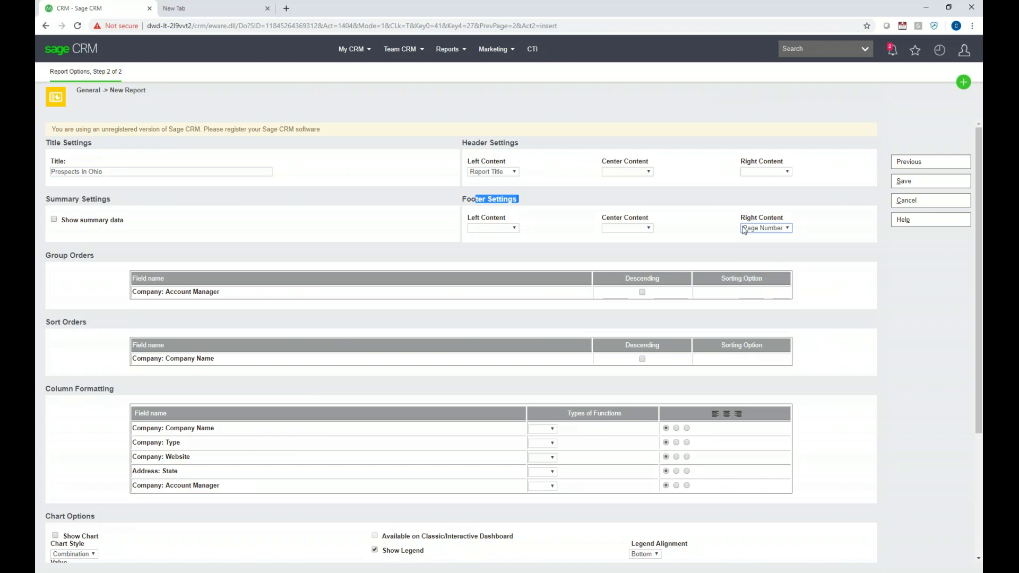
click(563, 205)
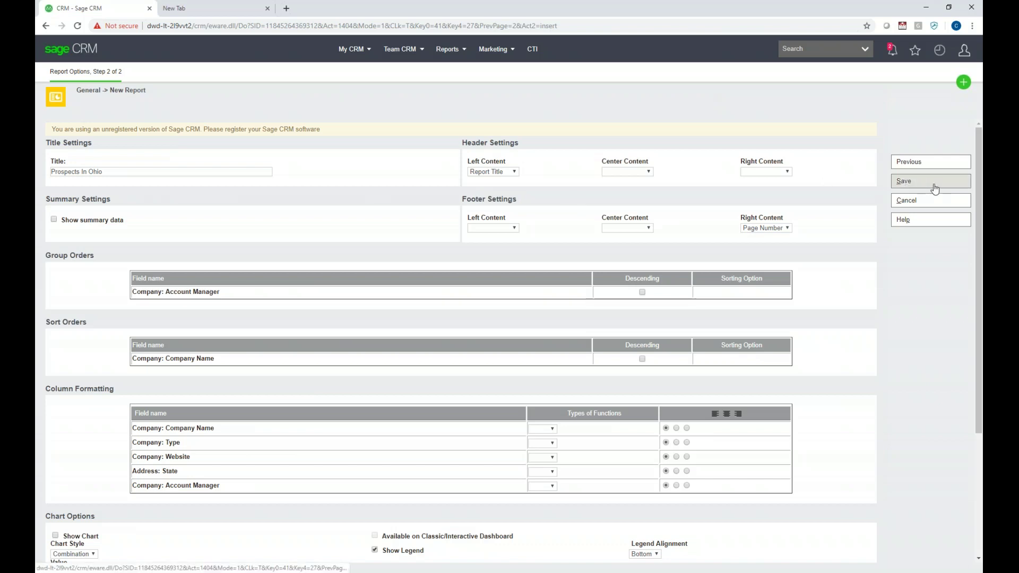
click(912, 184)
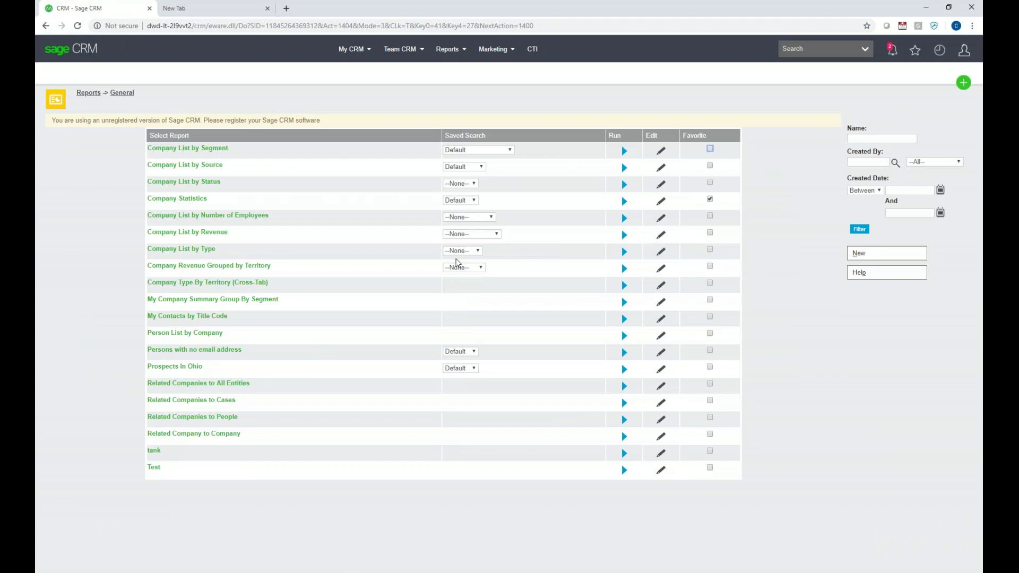
Zoom the page to 125% and tick Favorite for the Prospects In Ohio report
key(ctrl+plus)
key(ctrl+plus)
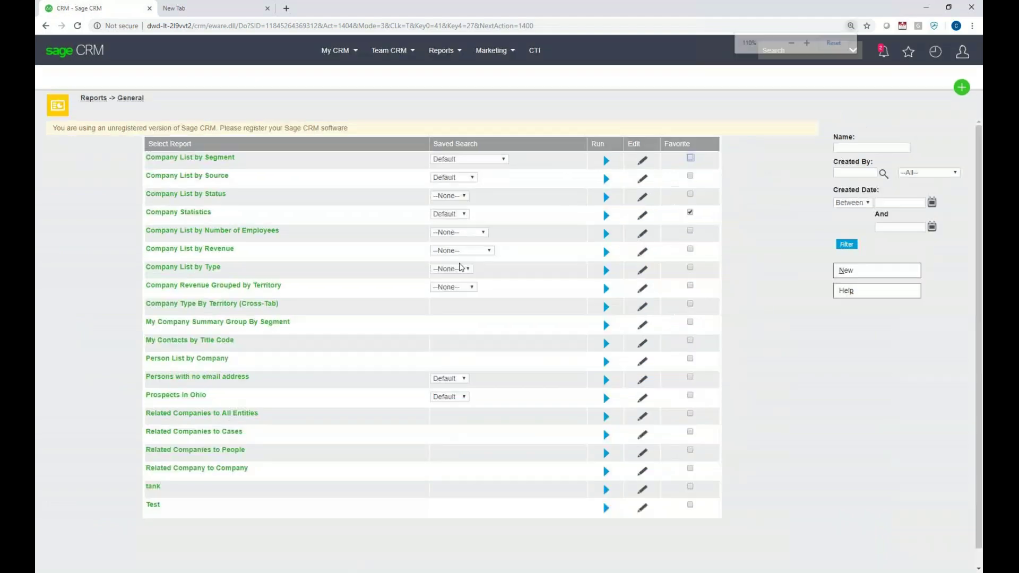
scroll(459, 266, down, 2)
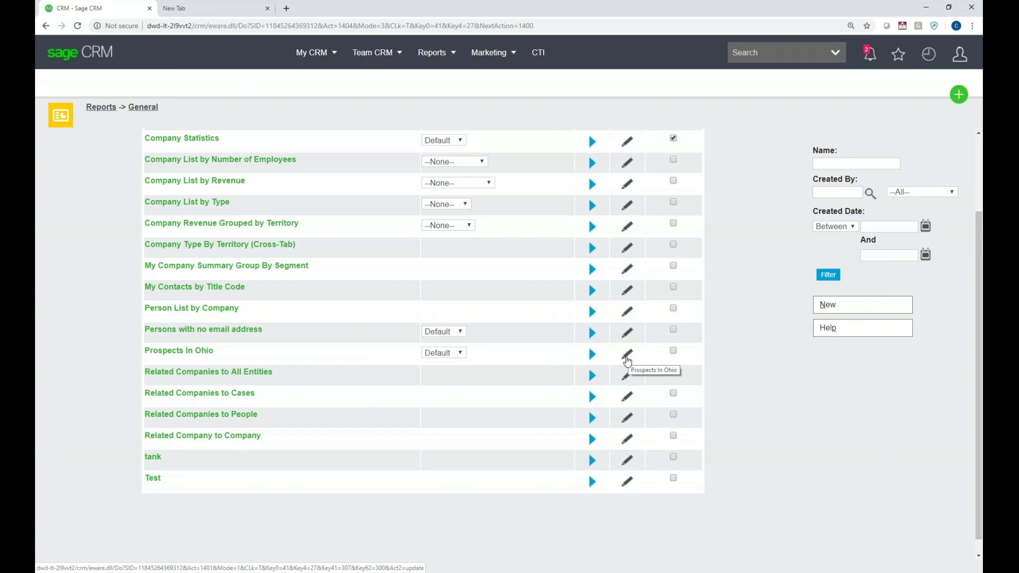
scroll(627, 361, up, 3)
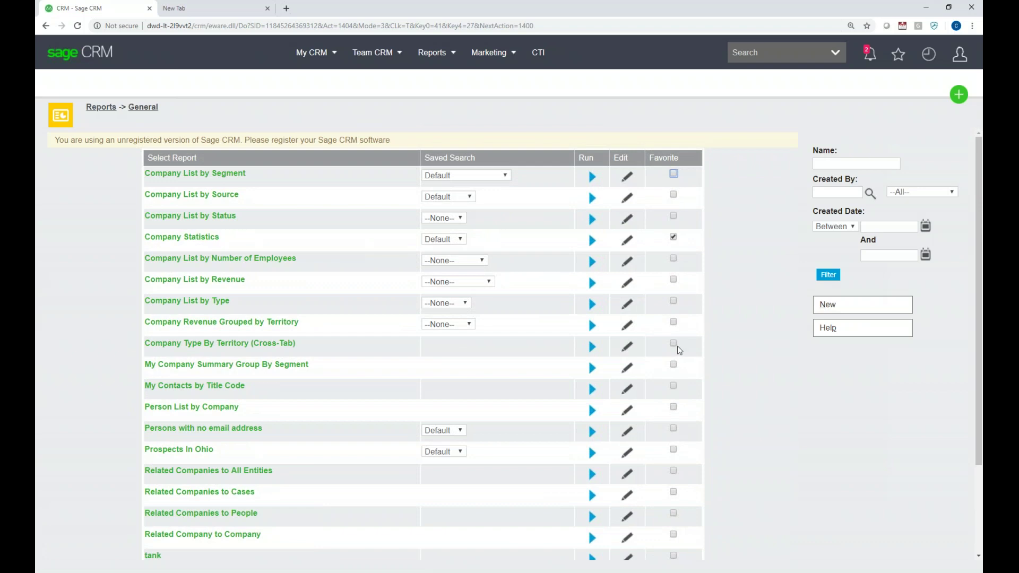
scroll(680, 350, down, 2)
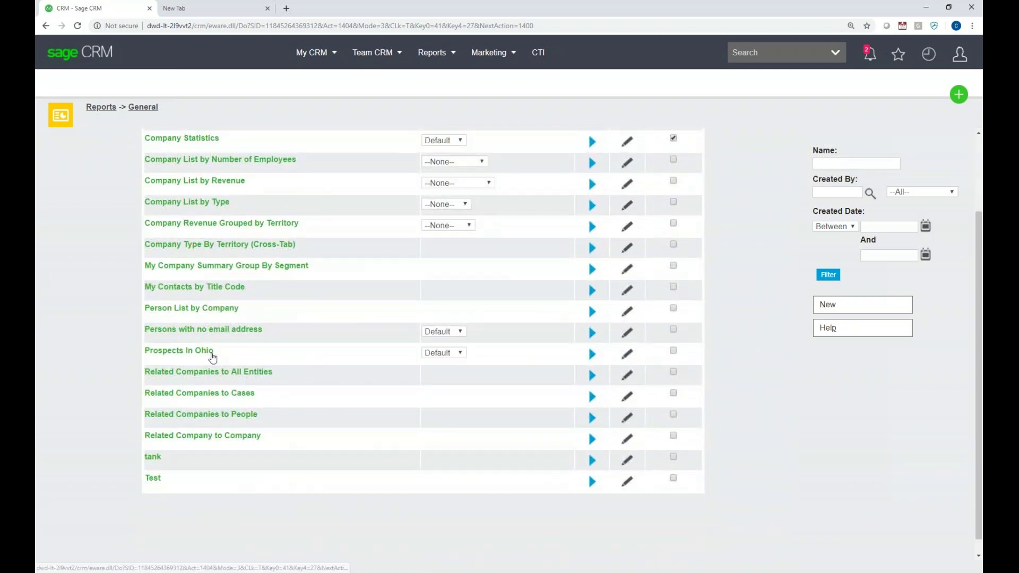
click(673, 351)
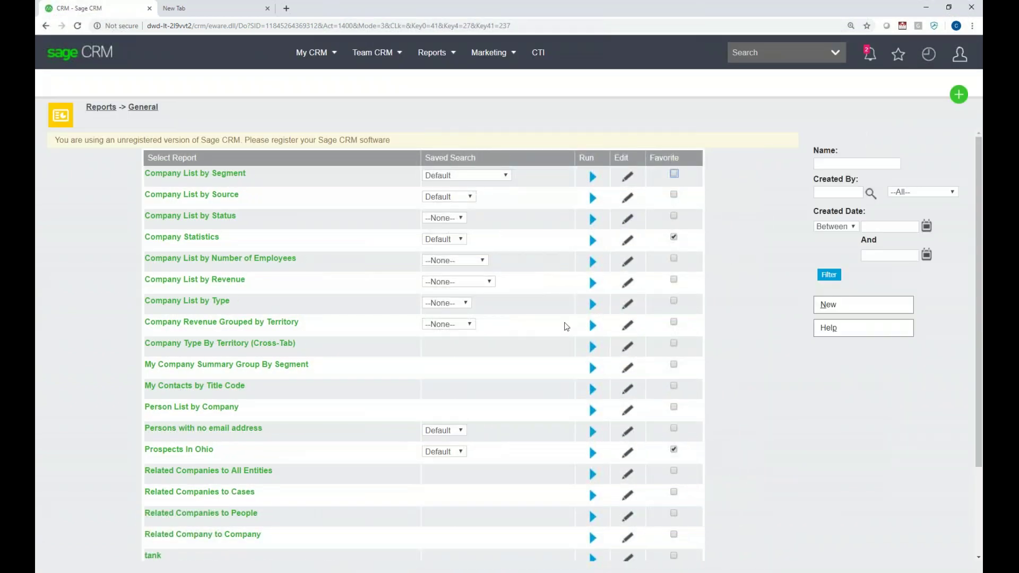
click(448, 61)
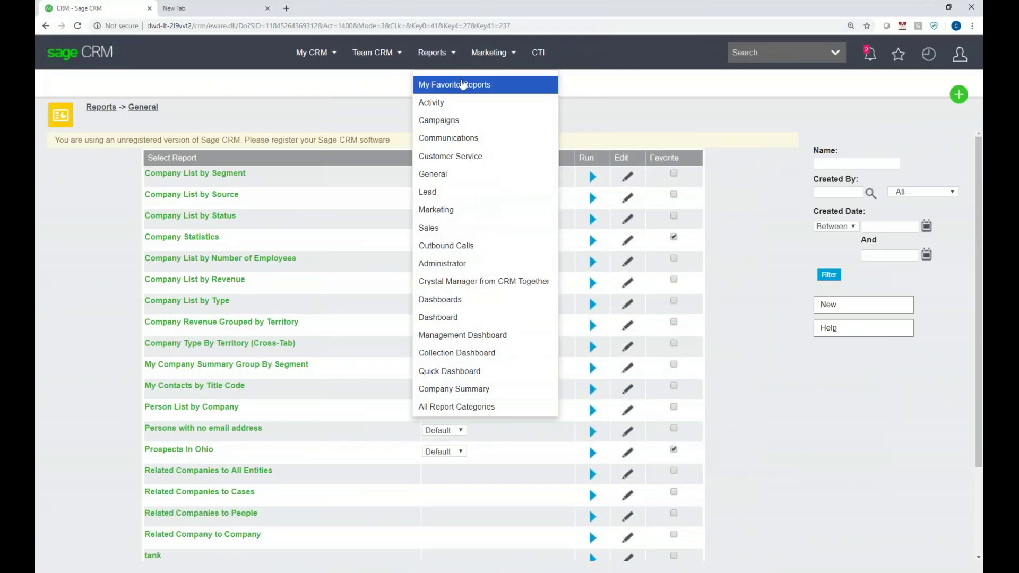
Run Prospects In Ohio from My Favorite Reports, opening its run page with Prospect and OH criteria
click(519, 93)
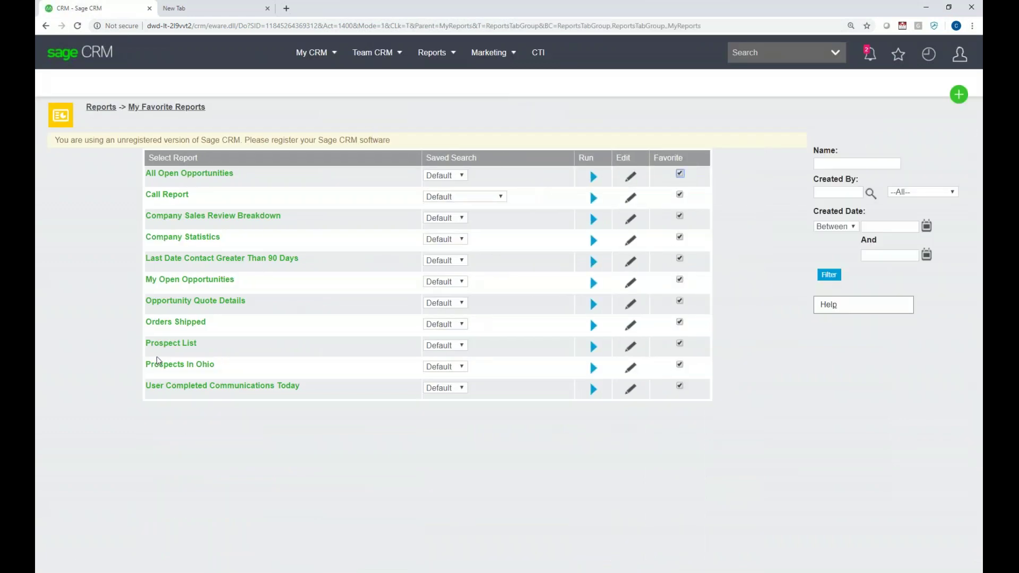
drag(215, 366, 154, 368)
click(243, 370)
click(593, 369)
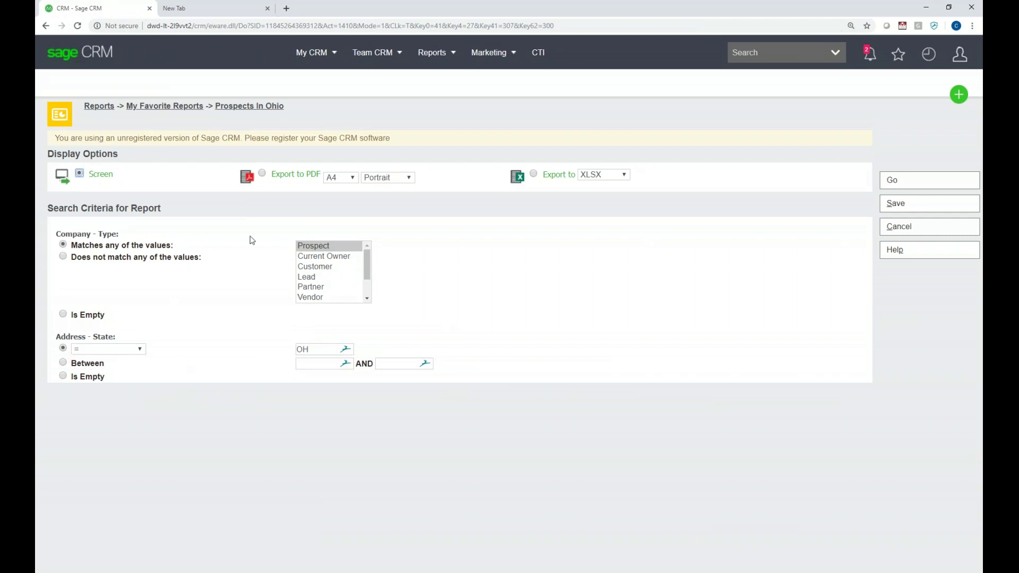
drag(118, 155, 127, 180)
click(123, 180)
click(608, 178)
click(651, 179)
click(908, 183)
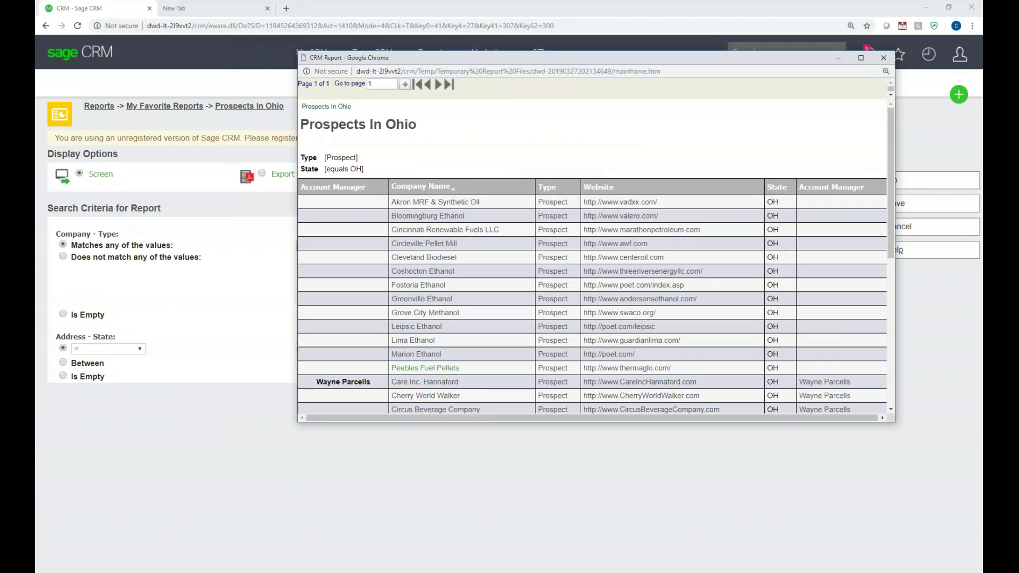
drag(393, 425, 396, 558)
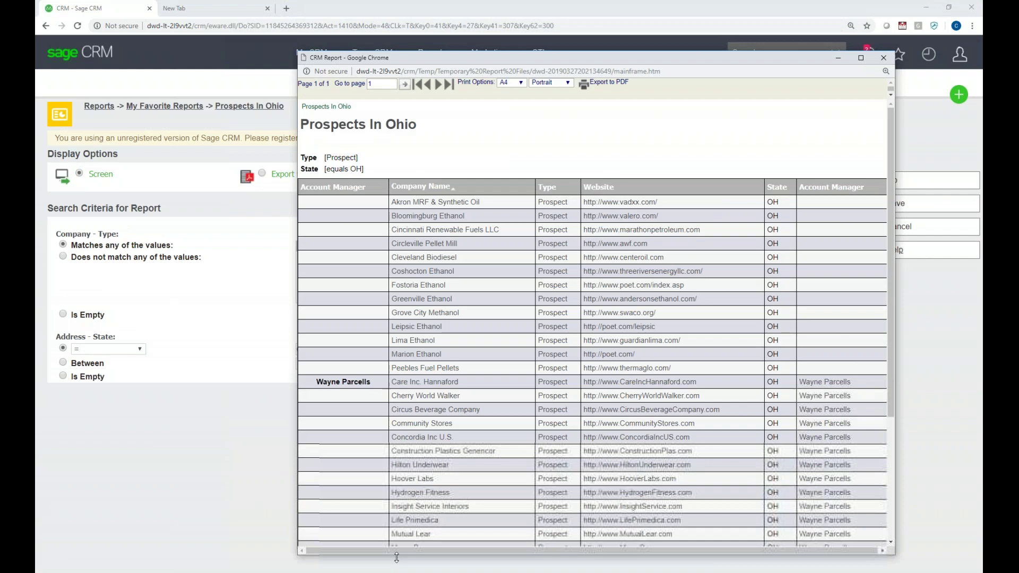
scroll(473, 387, down, 4)
scroll(473, 387, up, 4)
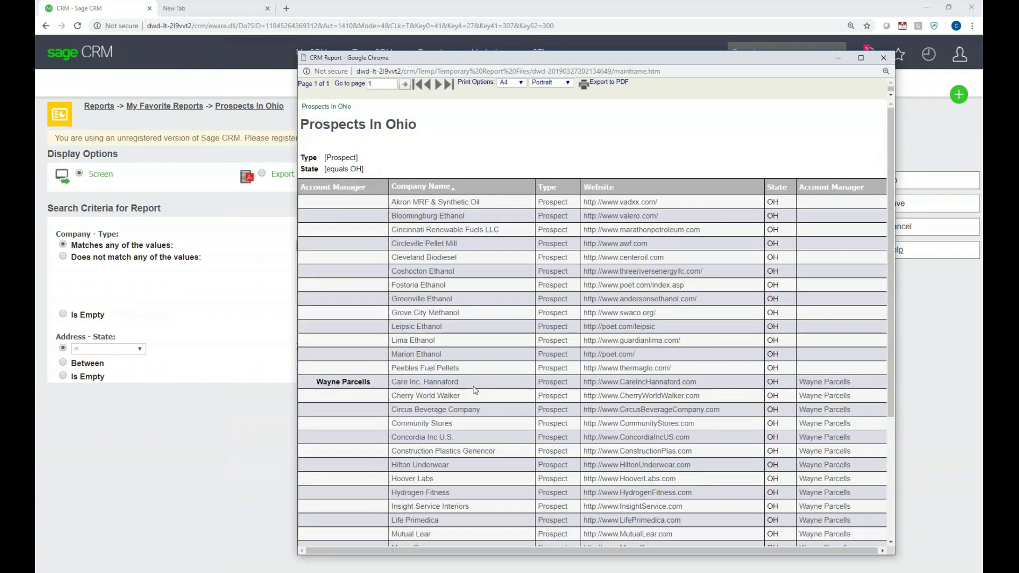
click(860, 57)
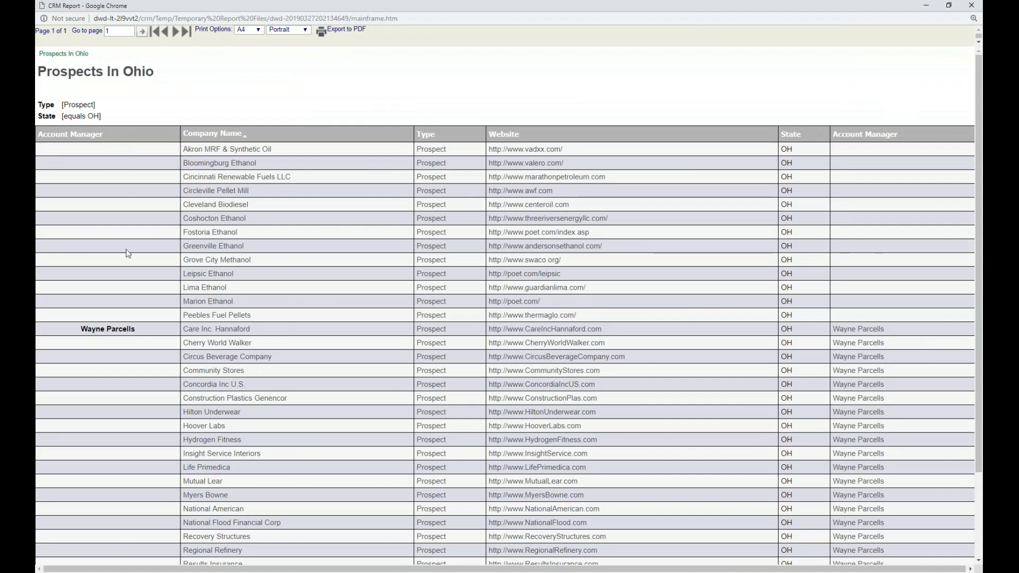
scroll(126, 400, down, 3)
scroll(126, 399, up, 3)
scroll(870, 366, down, 2)
scroll(787, 294, up, 2)
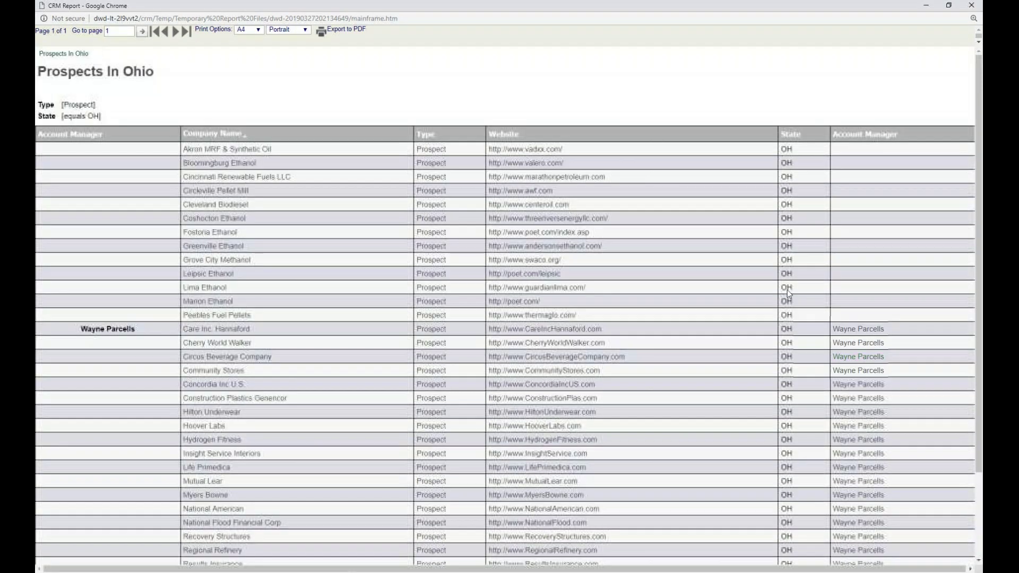
click(949, 5)
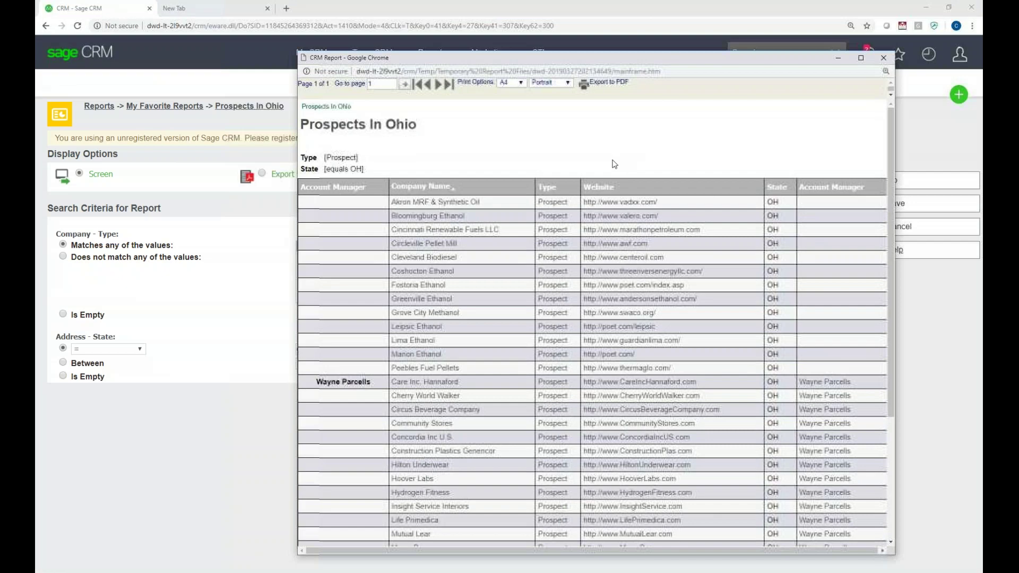
Open the Care Inc. Hannaford, Marion Ethanol, and Akron MRF & Synthetic Oil records from the report
drag(601, 63, 771, 77)
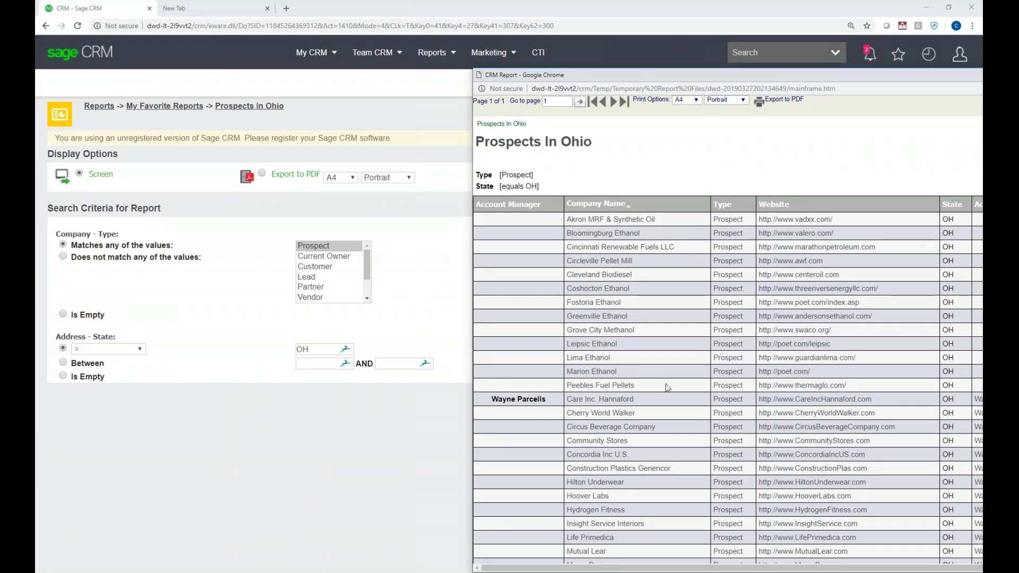
click(602, 405)
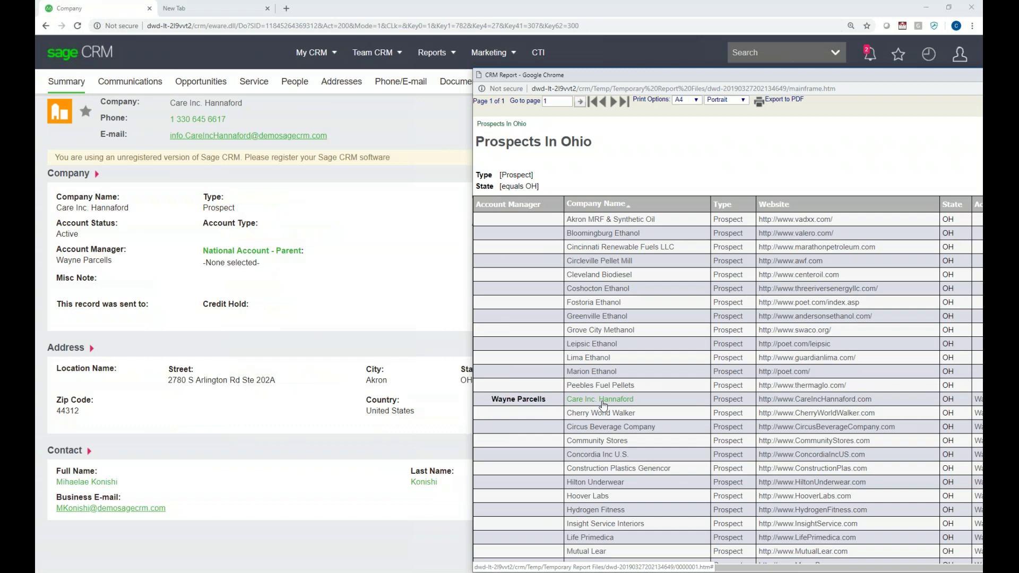
click(604, 374)
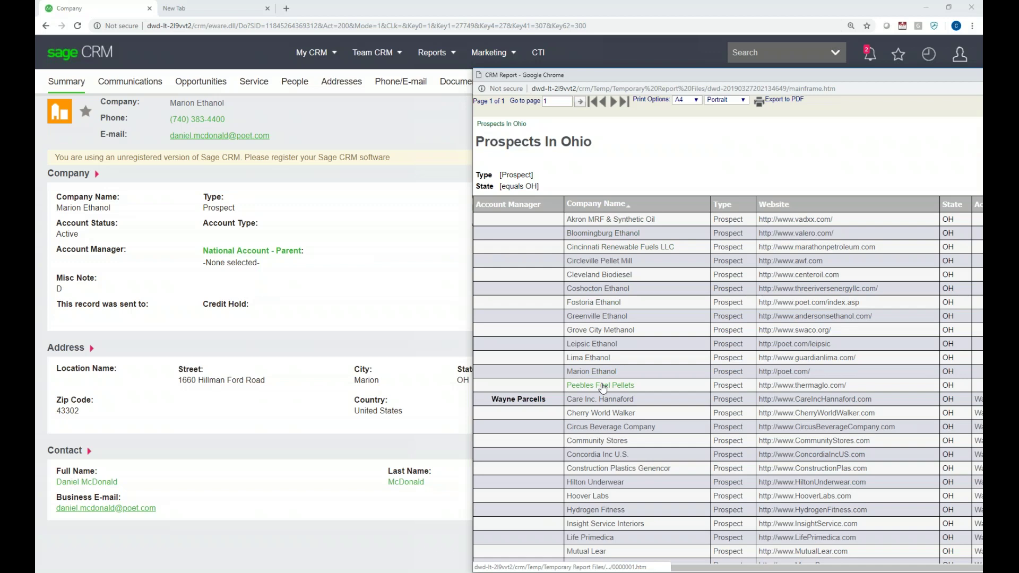
click(583, 220)
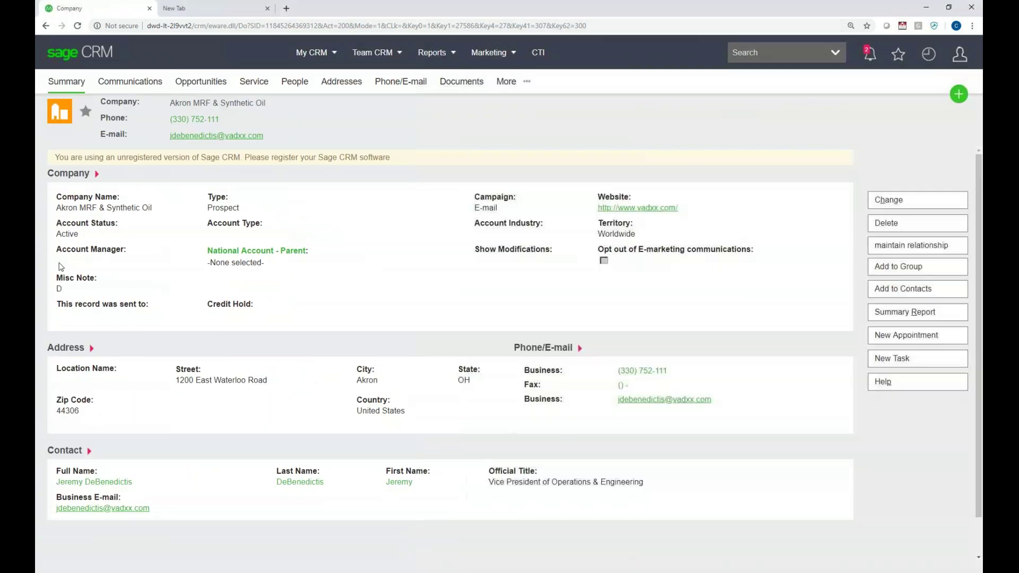
click(62, 267)
click(895, 205)
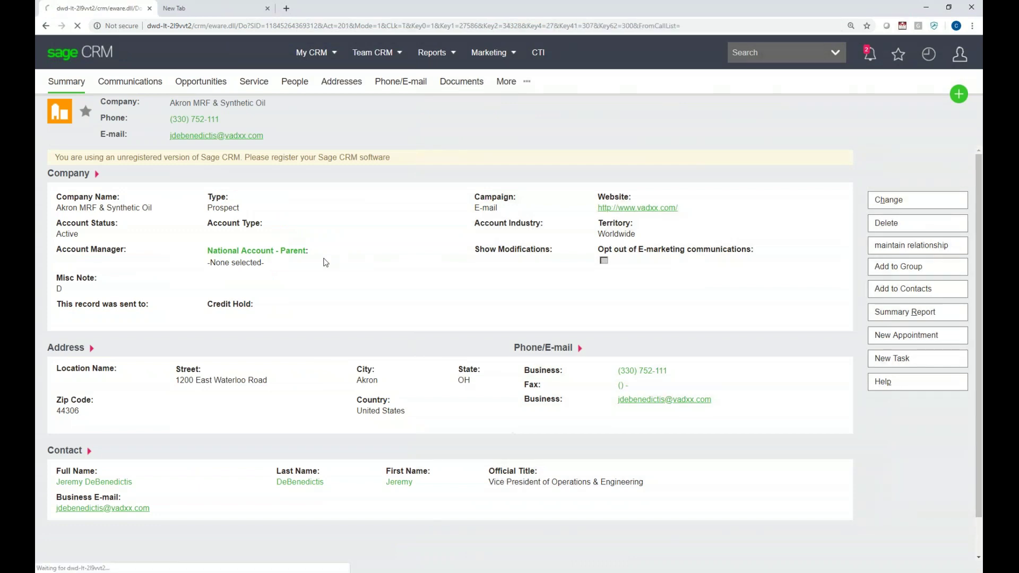
click(89, 266)
text(dwd)
click(902, 205)
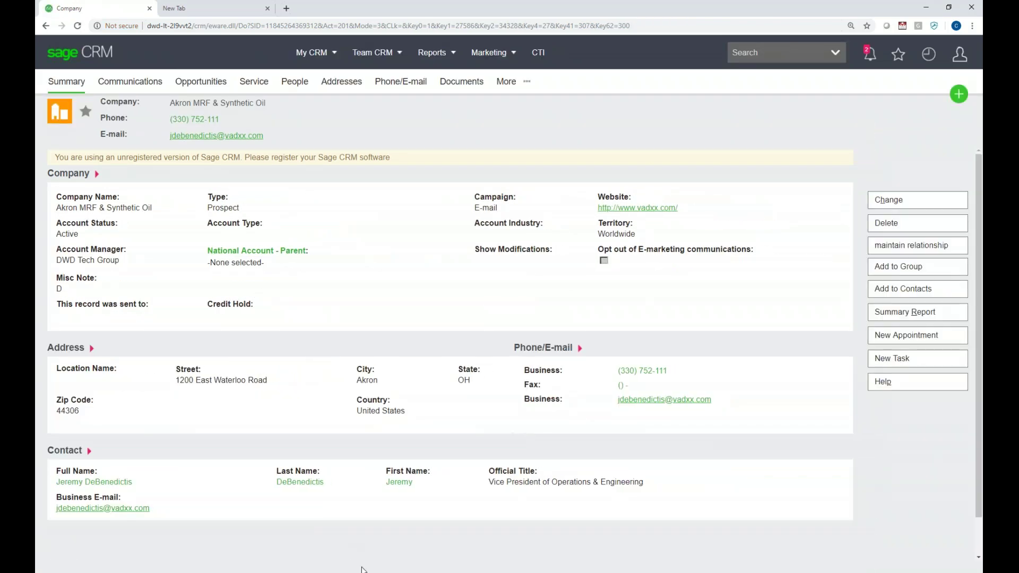
Bring the report window back on screen and close the outdated report
mouse_move(363, 570)
click(317, 554)
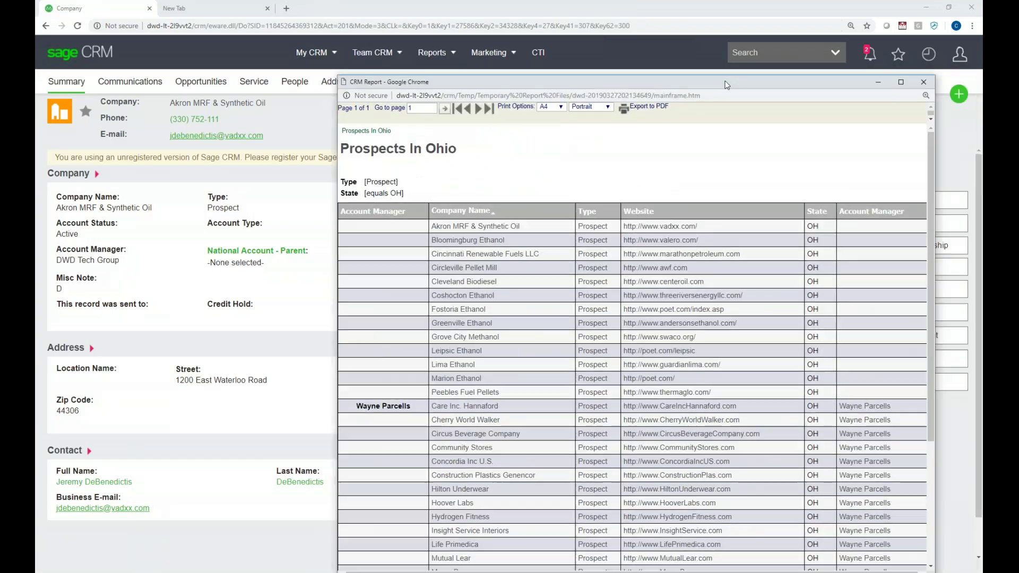
drag(870, 74, 726, 81)
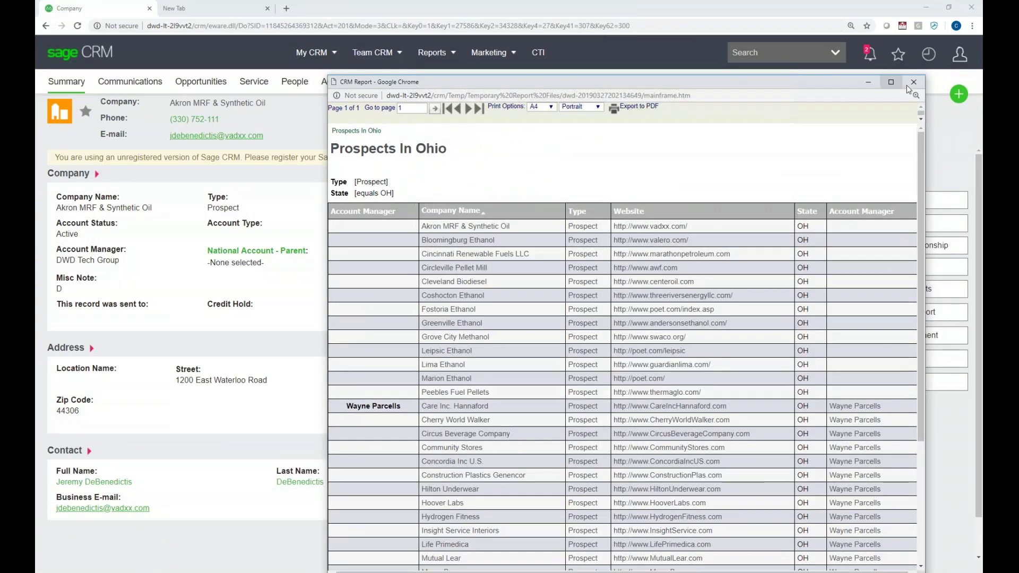
click(911, 84)
Rerun Prospects In Ohio from My Favorite Reports and open Grove City Methanol's company record
click(431, 52)
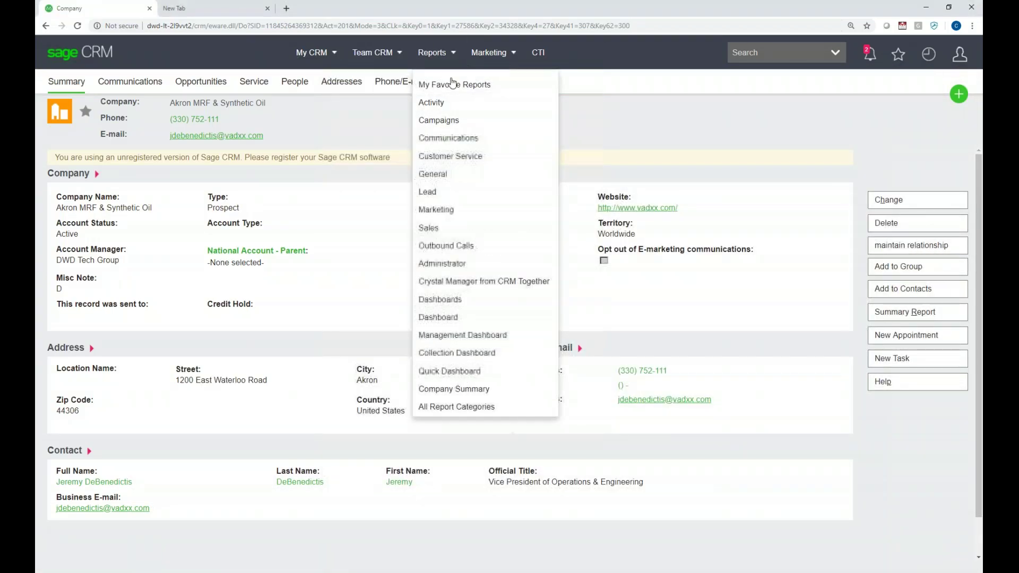
click(456, 85)
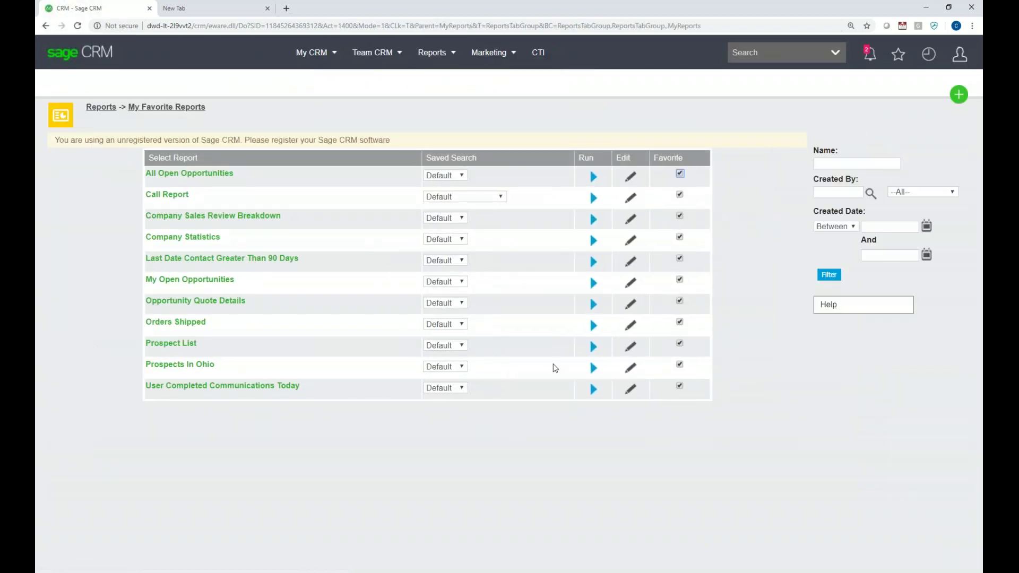
click(593, 368)
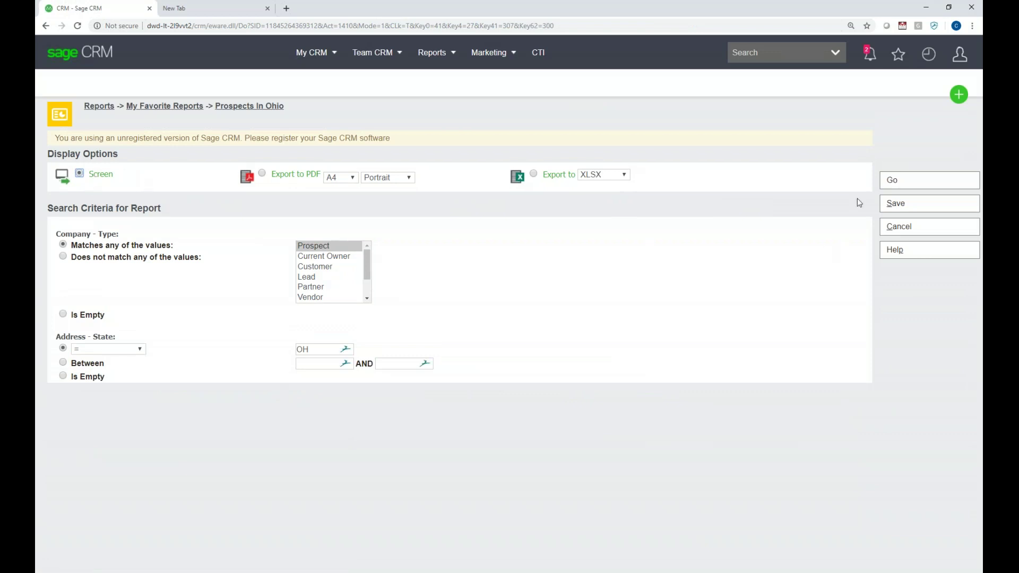
click(892, 182)
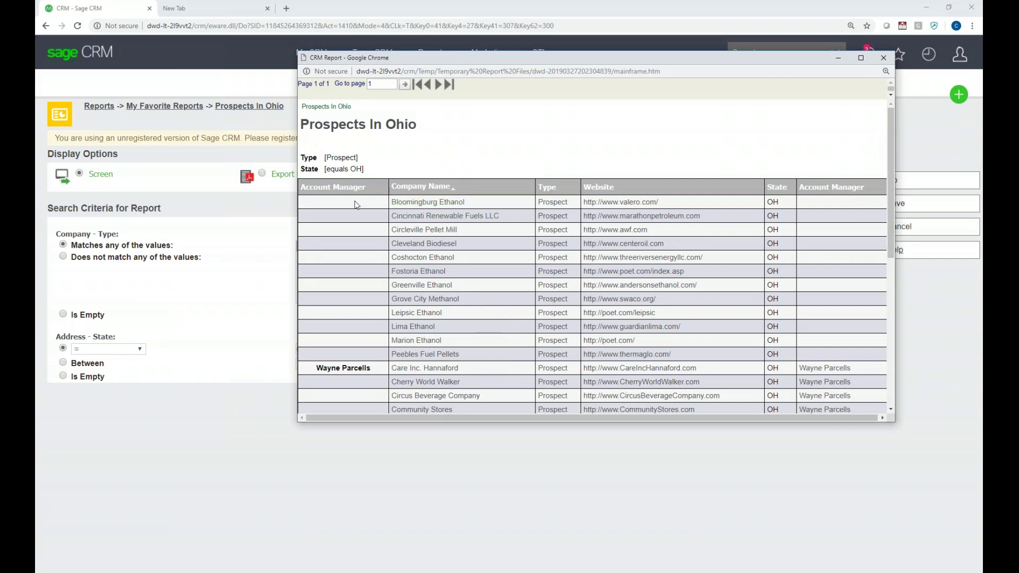
scroll(351, 244, down, 3)
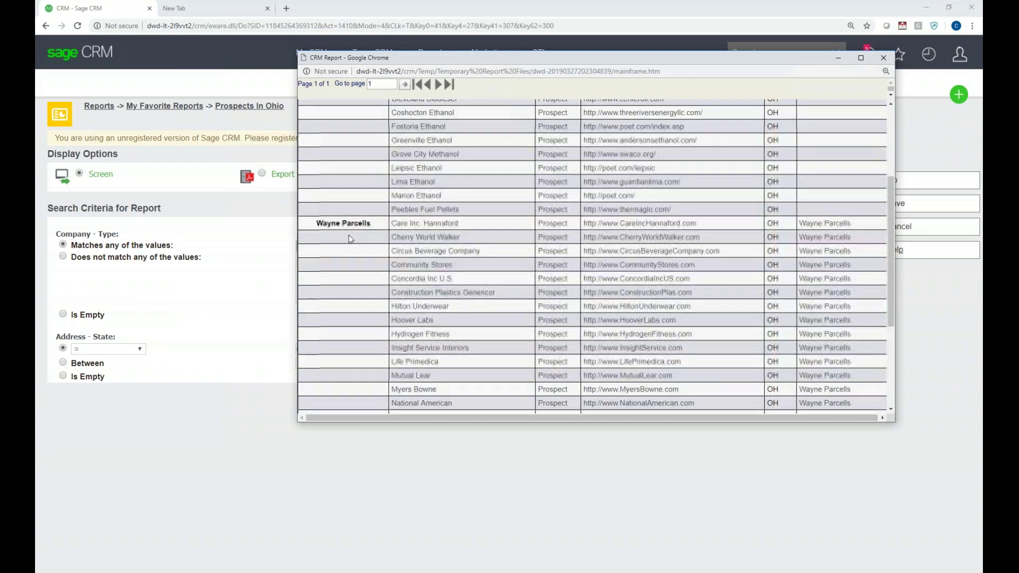
scroll(350, 246, up, 3)
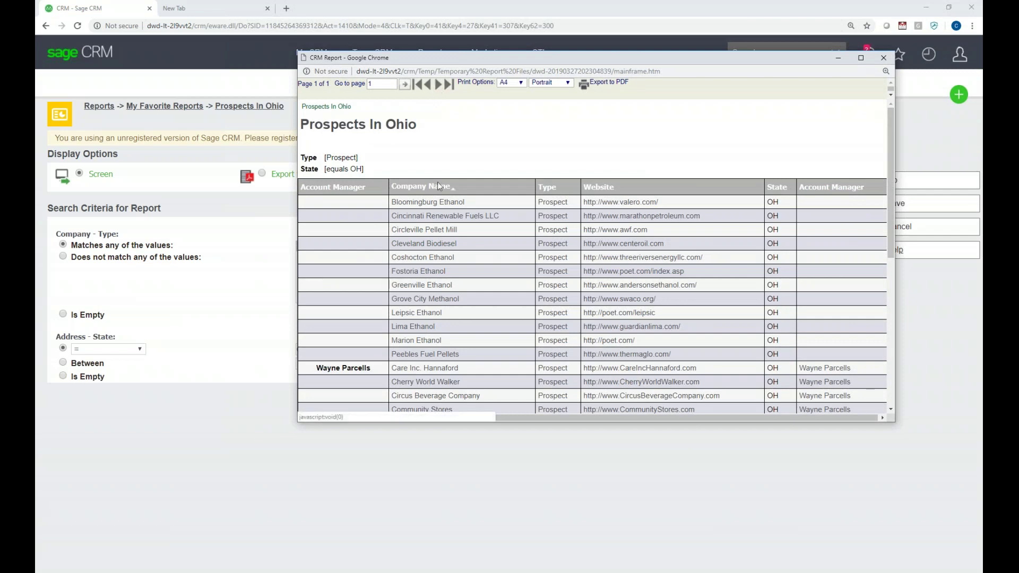
scroll(437, 183, down, 6)
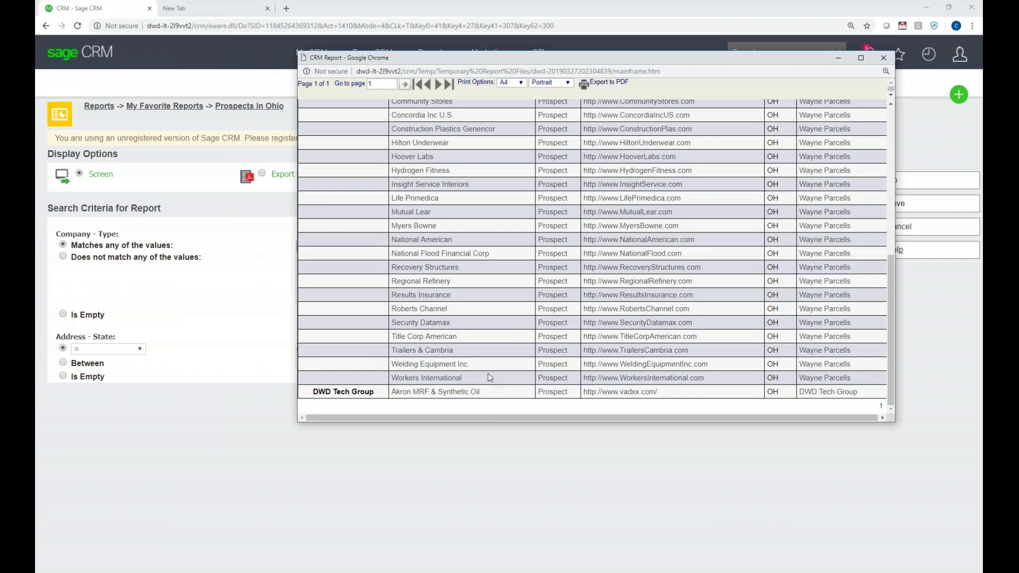
scroll(480, 361, up, 6)
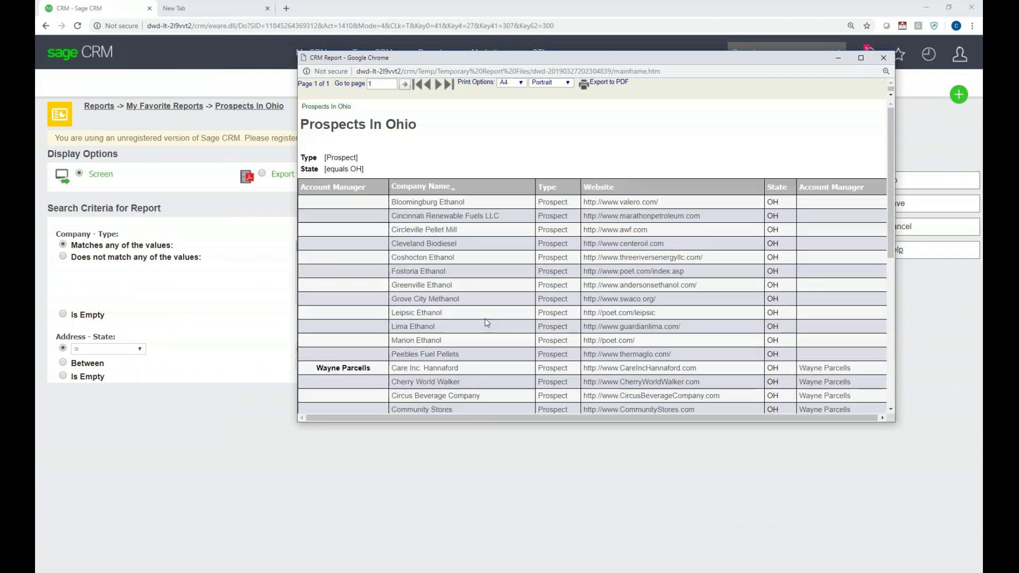
click(441, 300)
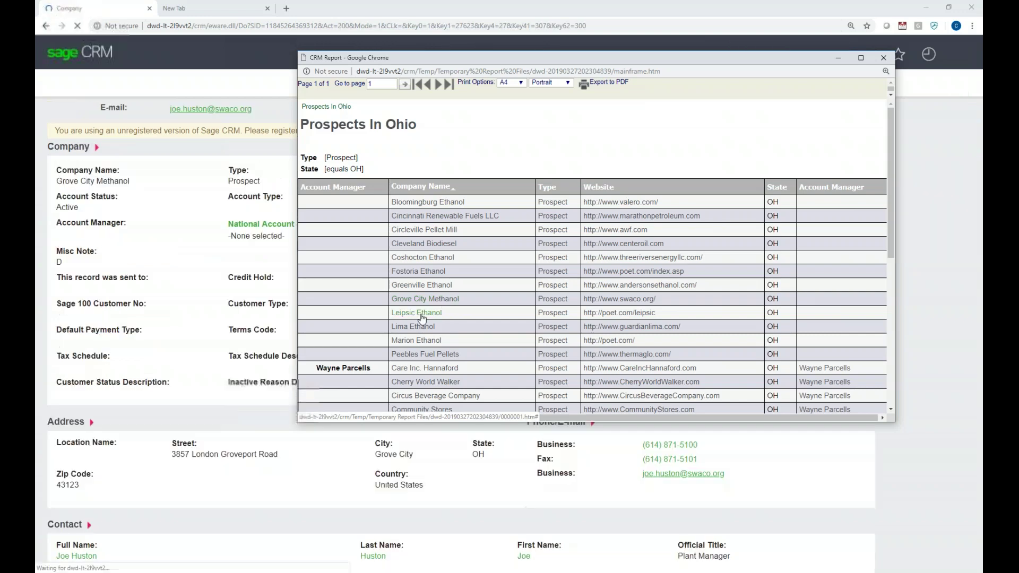